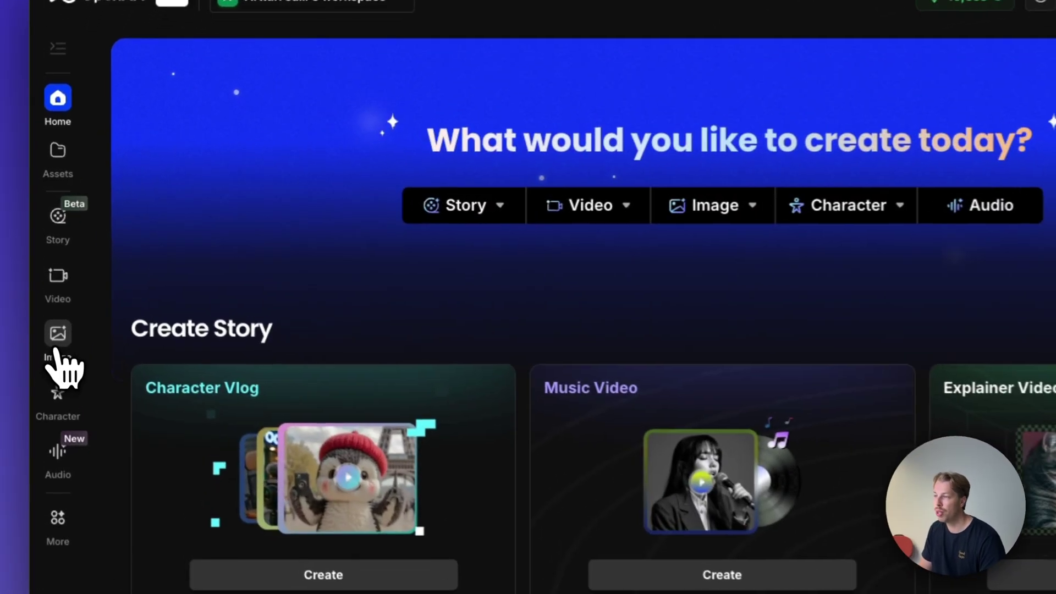
# Load old image 1.png into the first Omni Reference slot on the Image creation page.
pyautogui.click(56, 355)
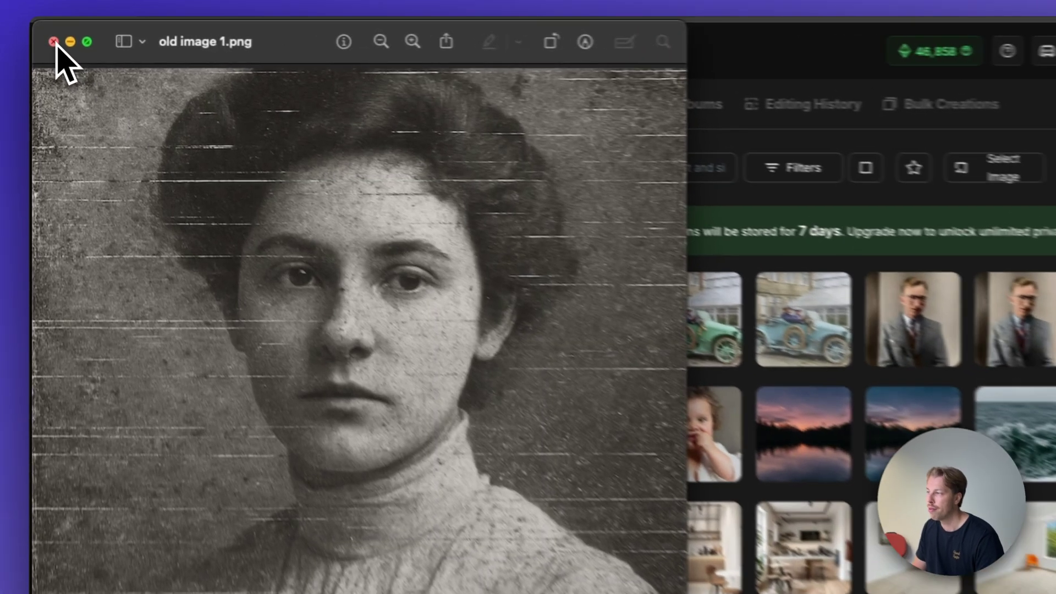
pyautogui.click(48, 36)
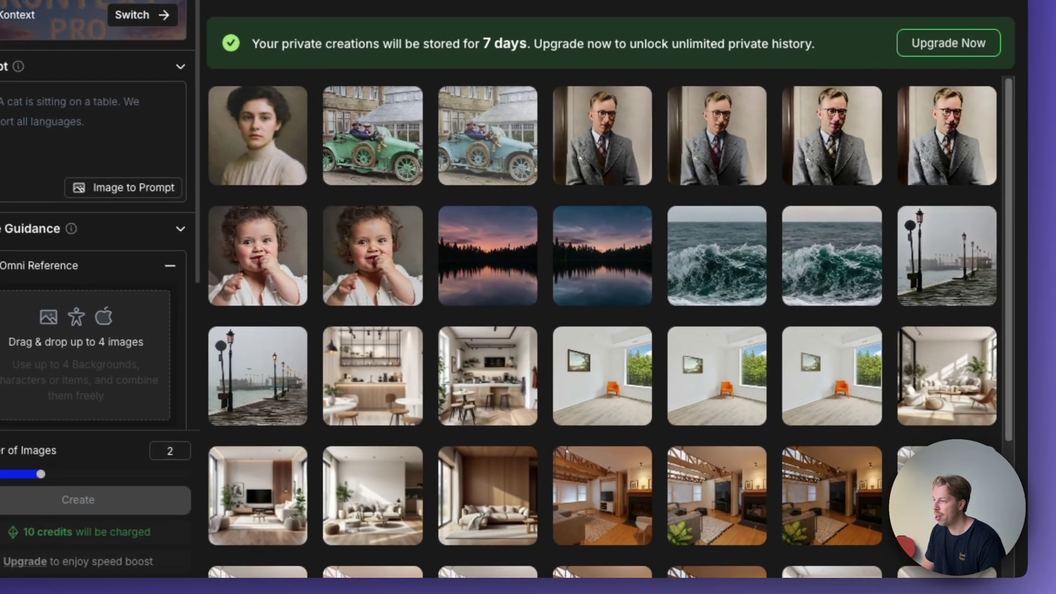
pyautogui.moveTo(1039, 586); pyautogui.dragTo(118, 341)
pyautogui.moveTo(416, 359); pyautogui.dragTo(330, 348)
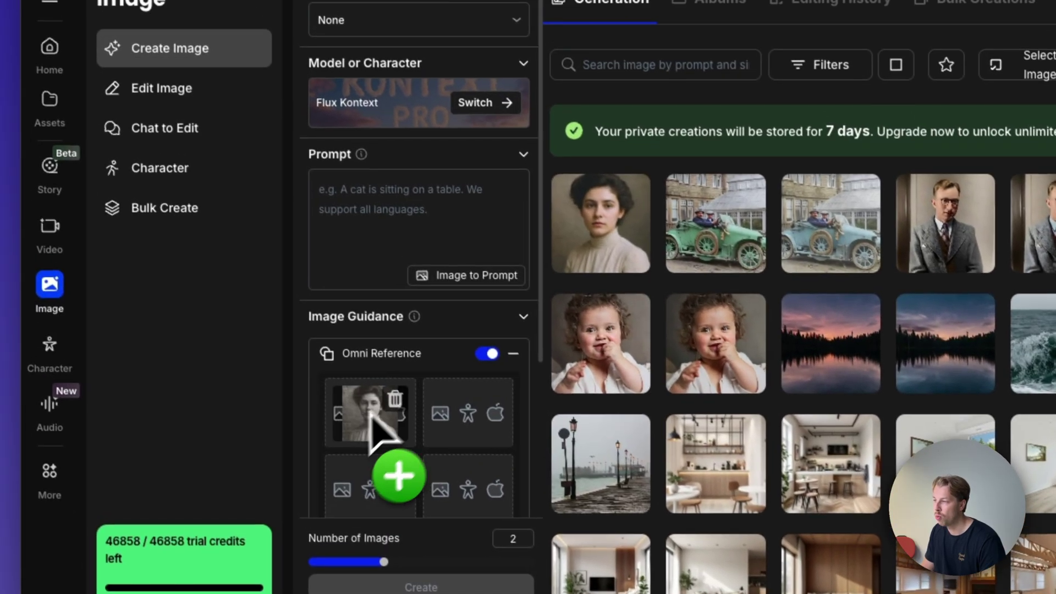
pyautogui.moveTo(370, 416); pyautogui.dragTo(335, 82)
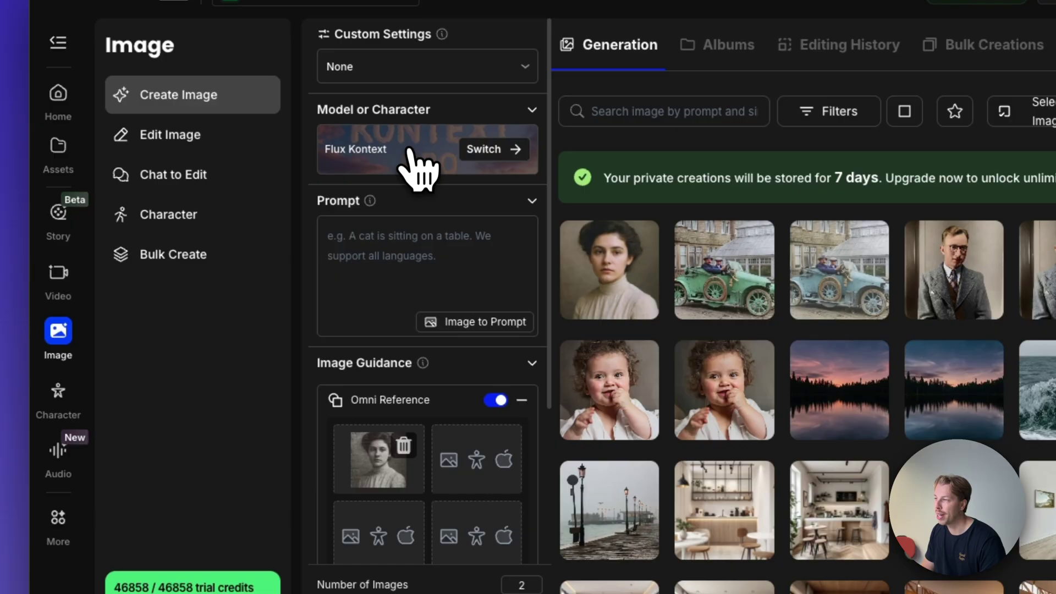
# Switch the generation model to Flux Kontext Max.
pyautogui.click(411, 150)
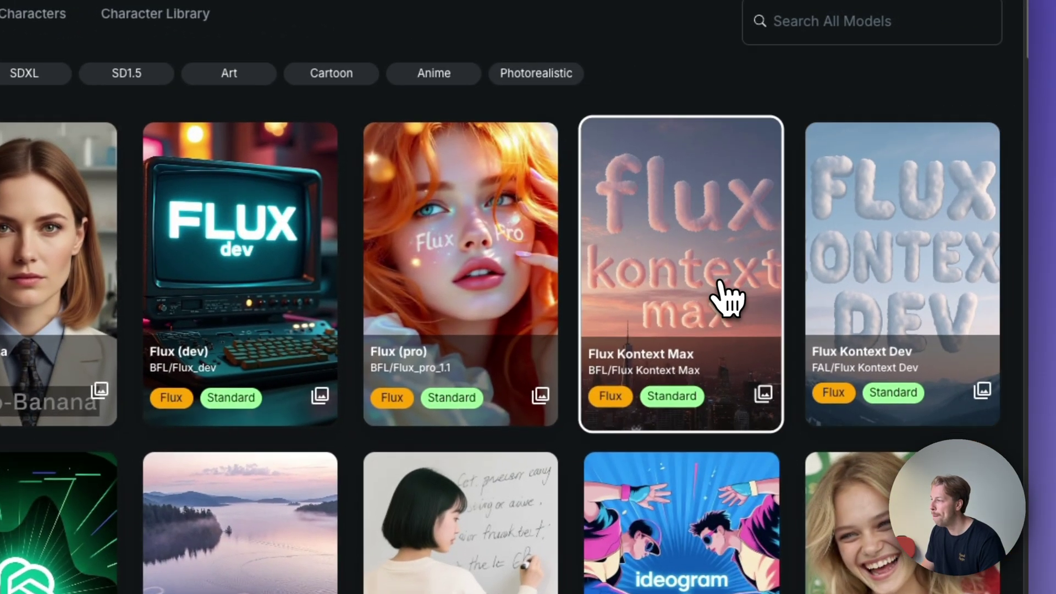
pyautogui.click(662, 323)
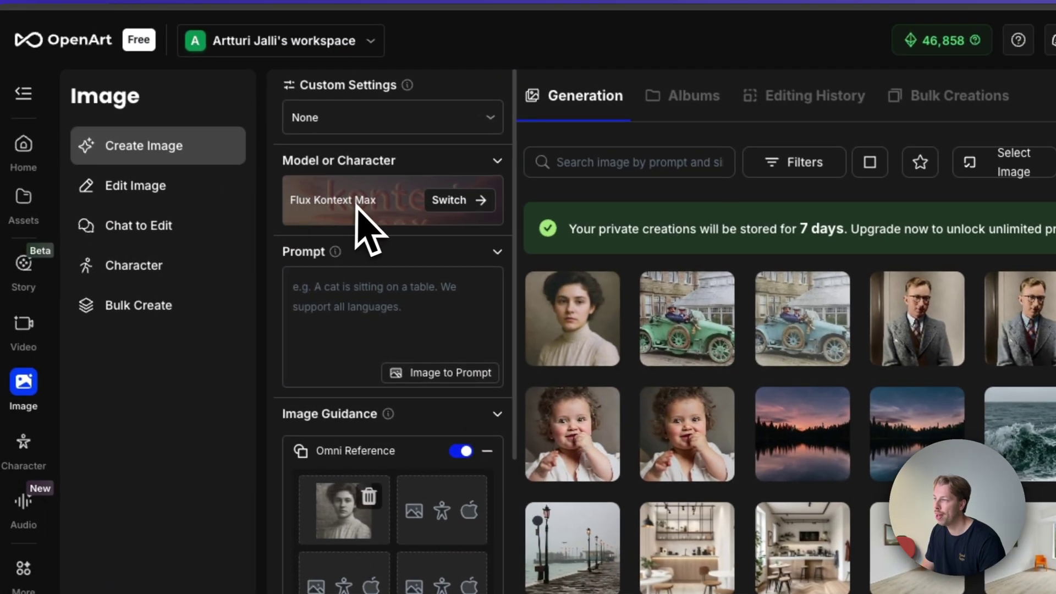
pyautogui.click(397, 291)
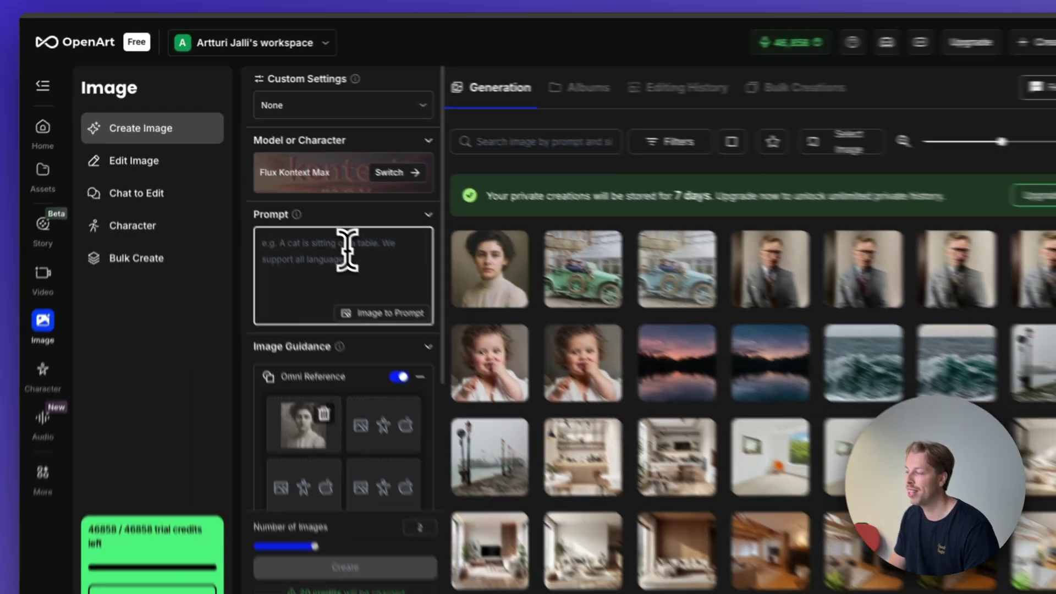
# Enter the prompt 'Remove the artifacts and glitches and colorize the photo' and create two images.
pyautogui.write('Remove the artifacts and glitches and colorize the photo')
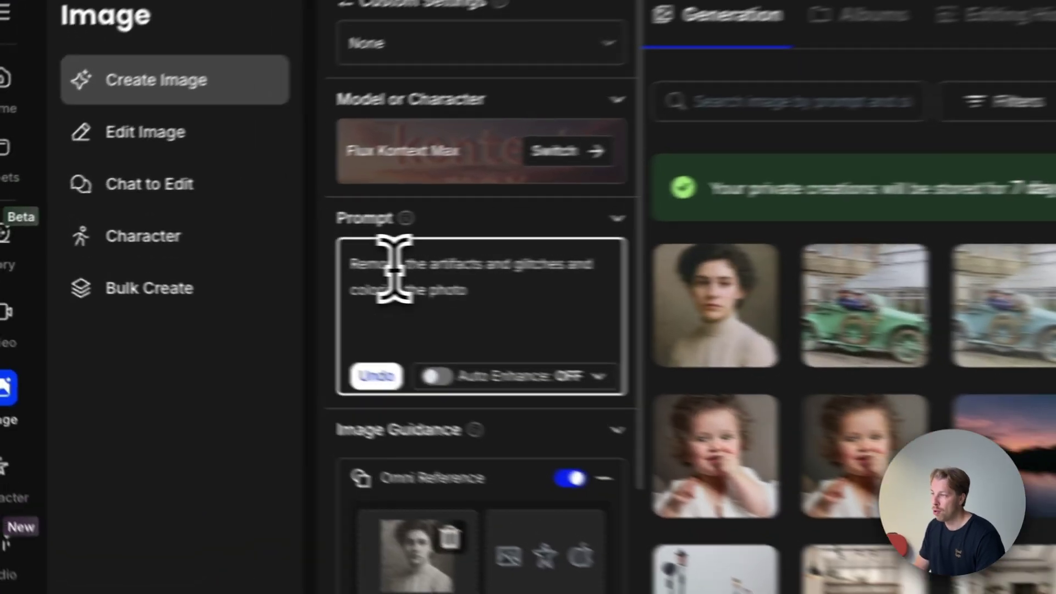
pyautogui.moveTo(254, 223); pyautogui.dragTo(287, 225)
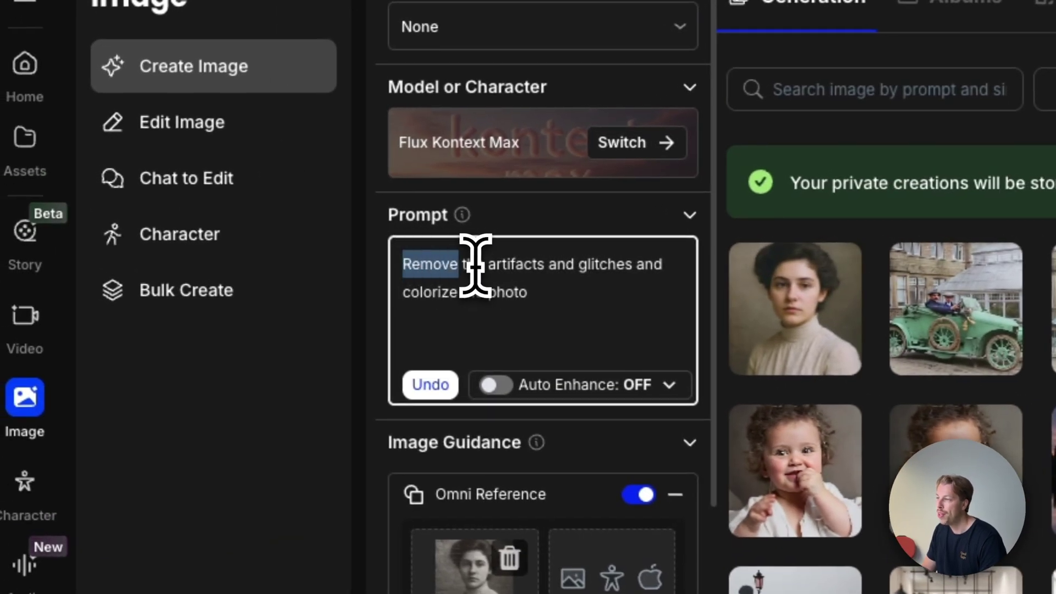
pyautogui.click(576, 259)
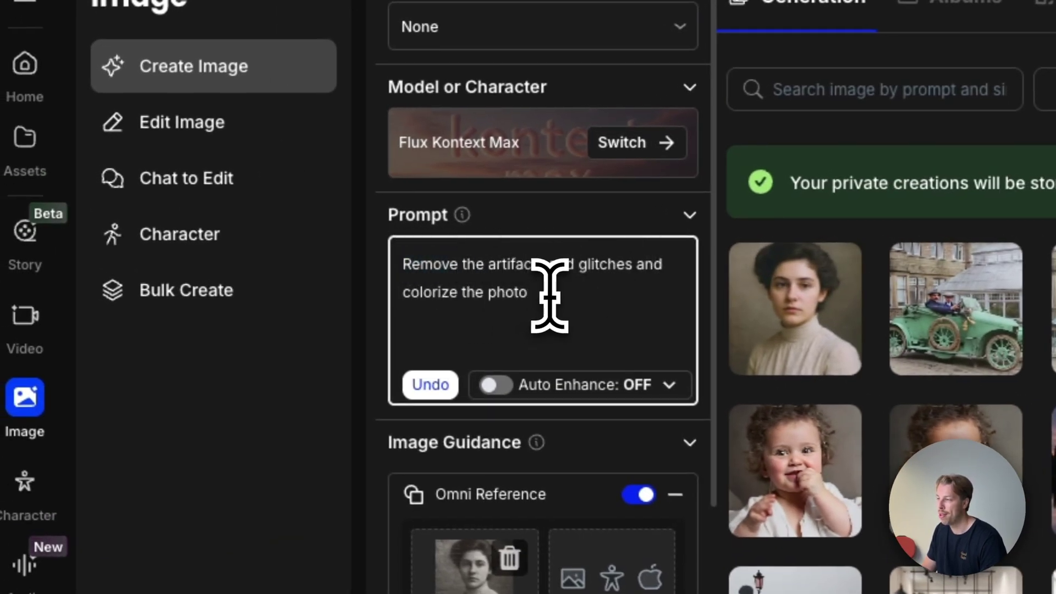
pyautogui.hotkey('ctrl', 'a')
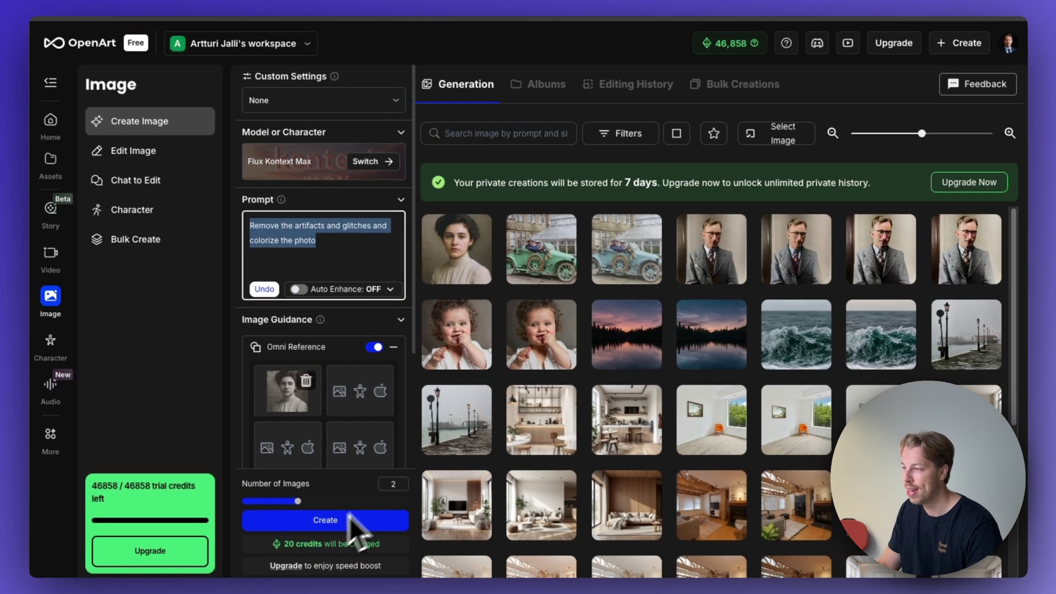
pyautogui.click(386, 485)
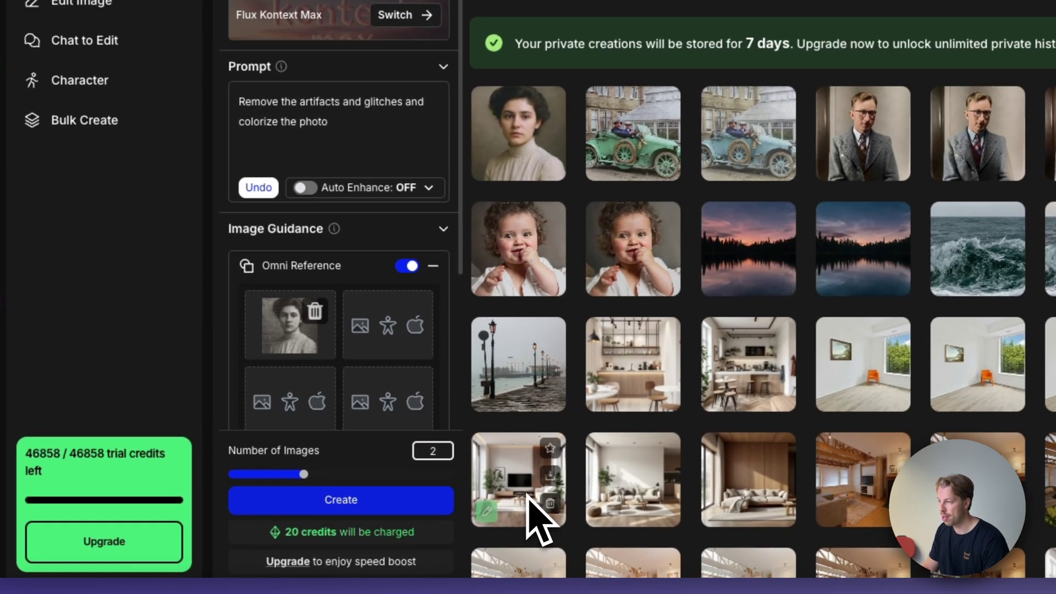
pyautogui.click(376, 505)
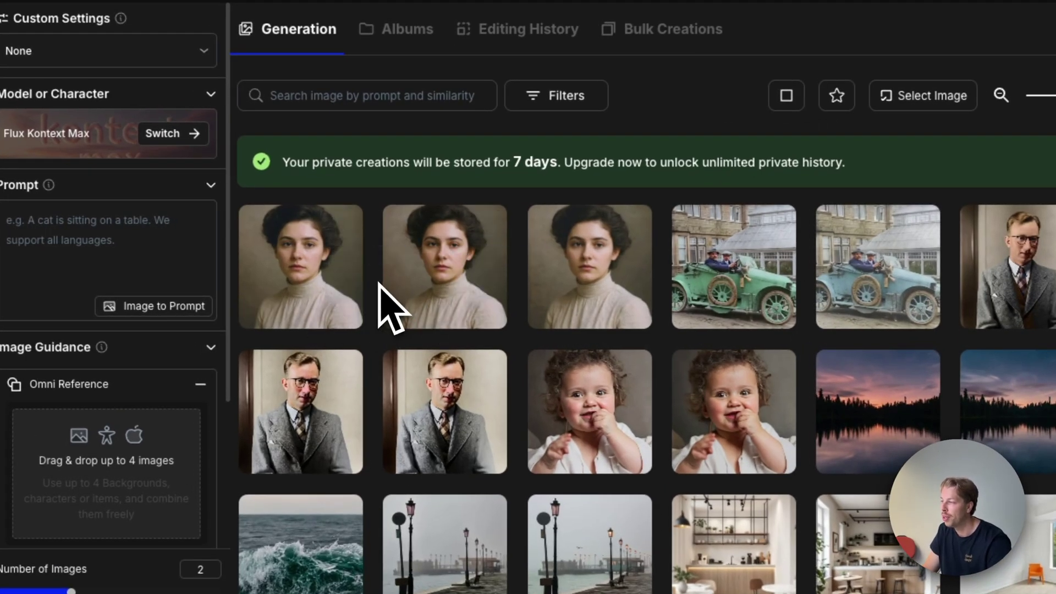
# Browse both restored portraits and compare the damaged original with the colorized version full-screen.
pyautogui.click(290, 279)
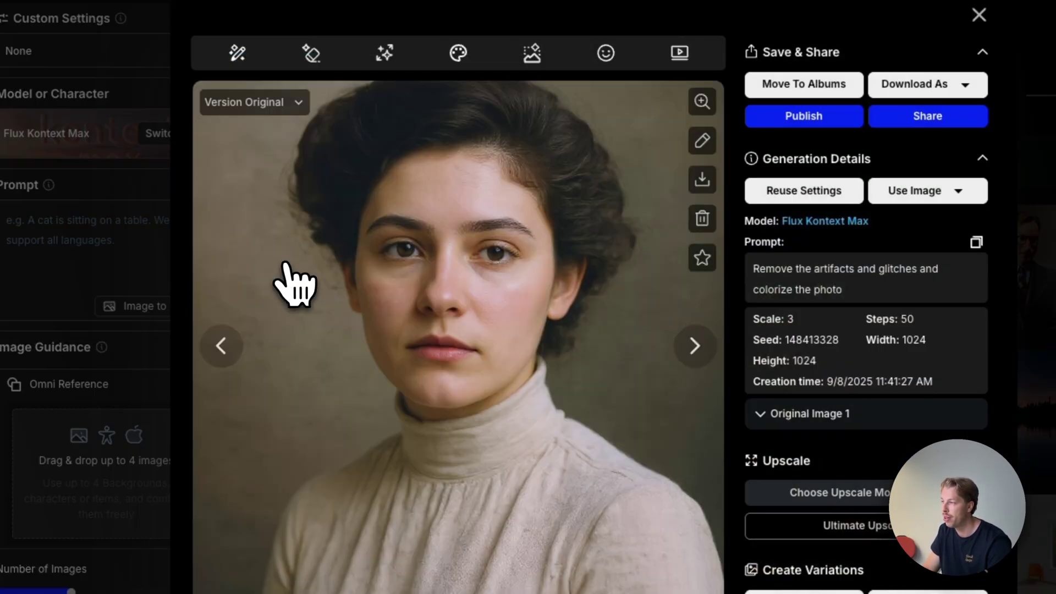
pyautogui.click(696, 346)
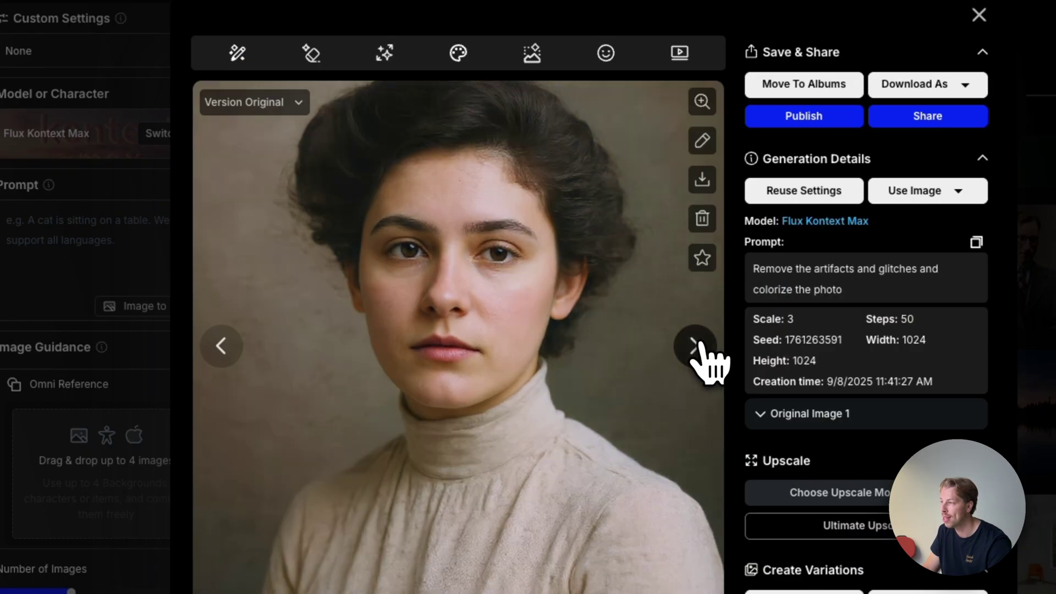
pyautogui.click(227, 348)
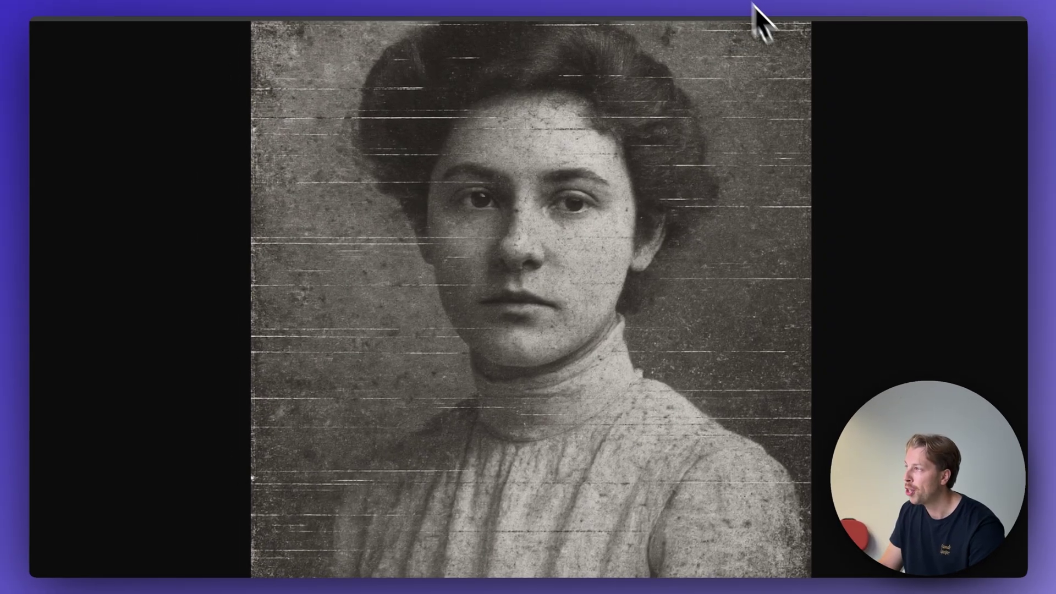
pyautogui.press('Right')
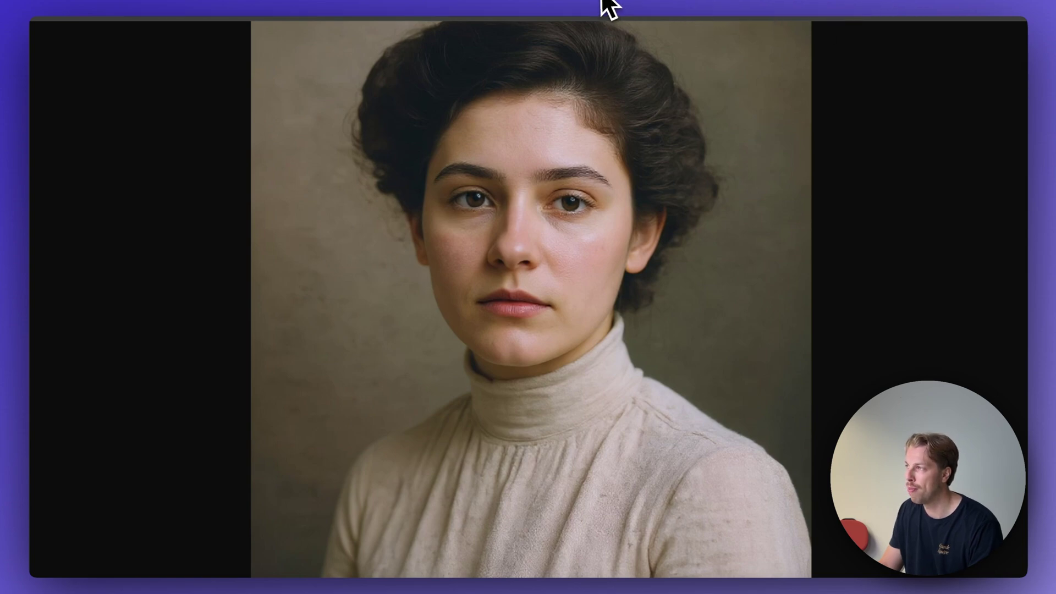
pyautogui.press('Escape')
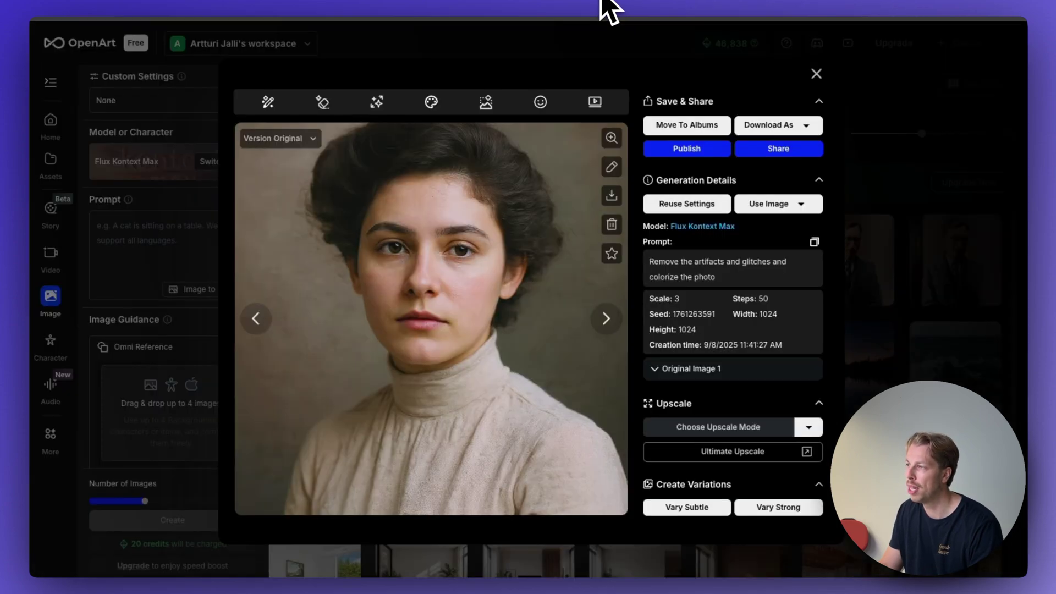
# Close the image details and switch the model to Nano Banana.
pyautogui.click(816, 74)
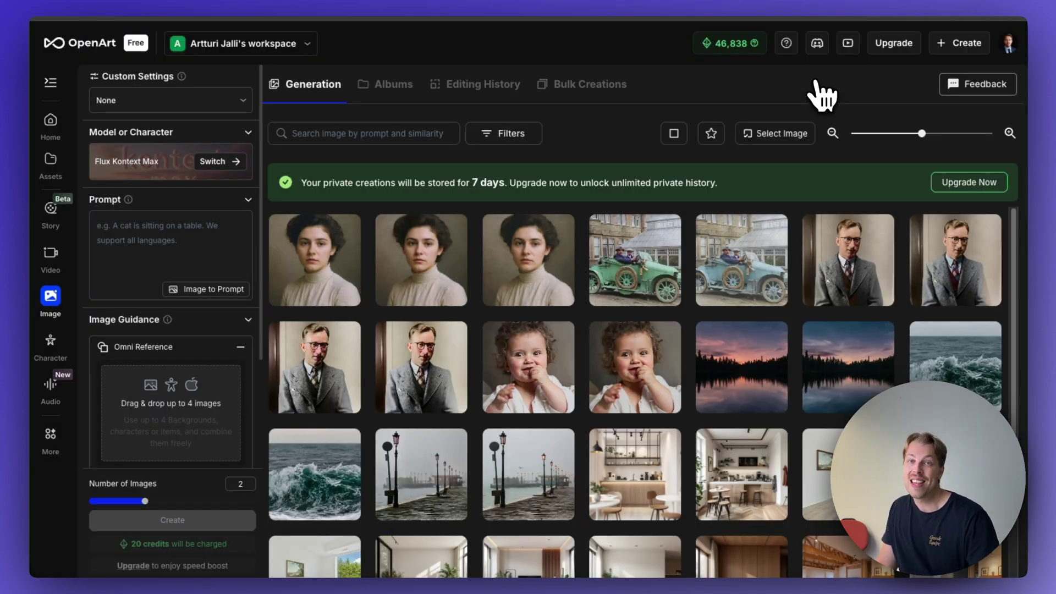
pyautogui.click(165, 176)
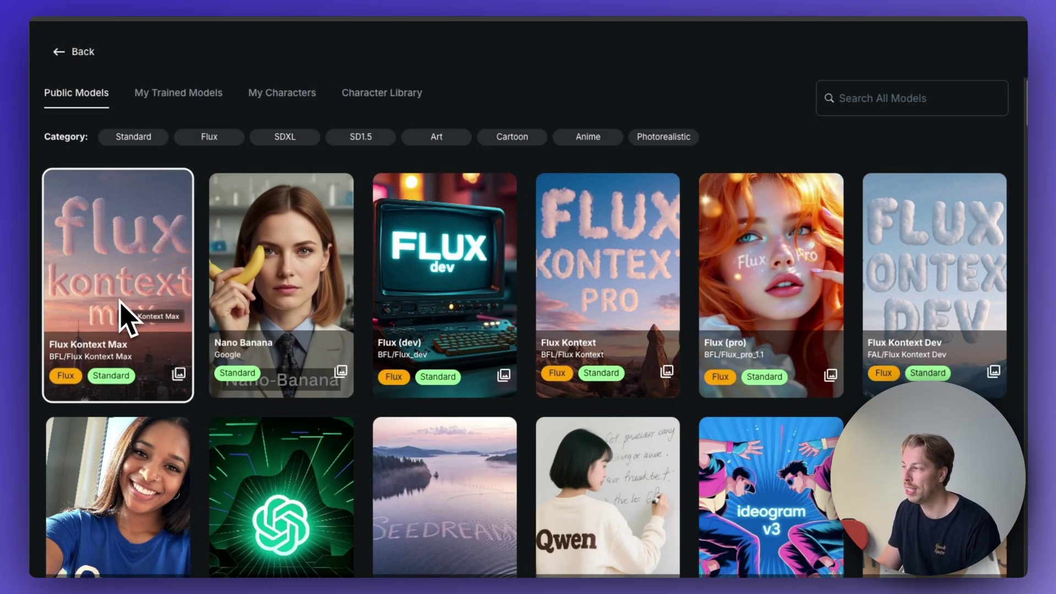
pyautogui.scroll(-8, 176, 308)
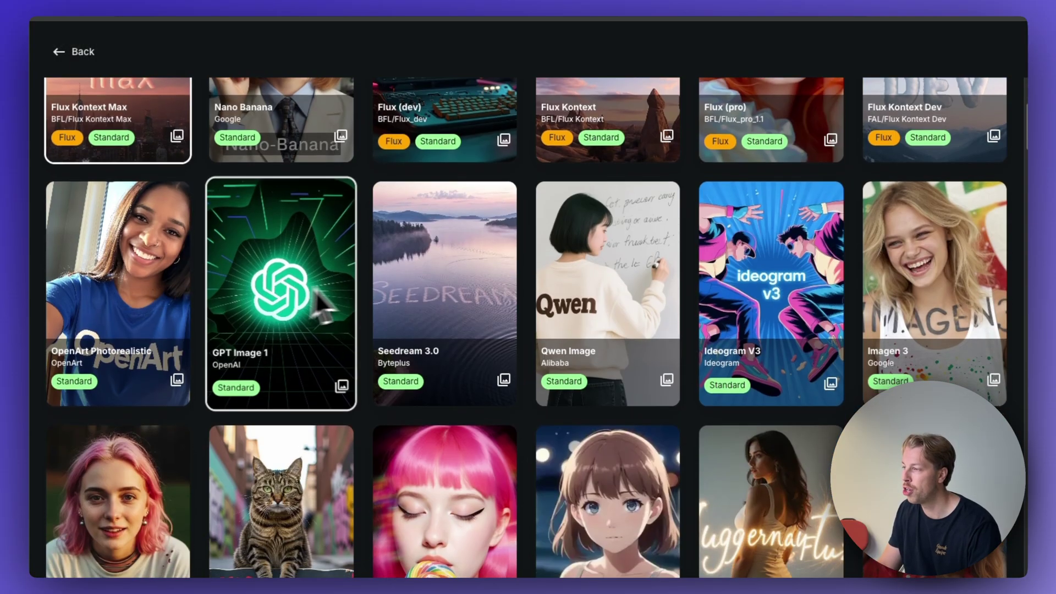
pyautogui.scroll(8, 401, 294)
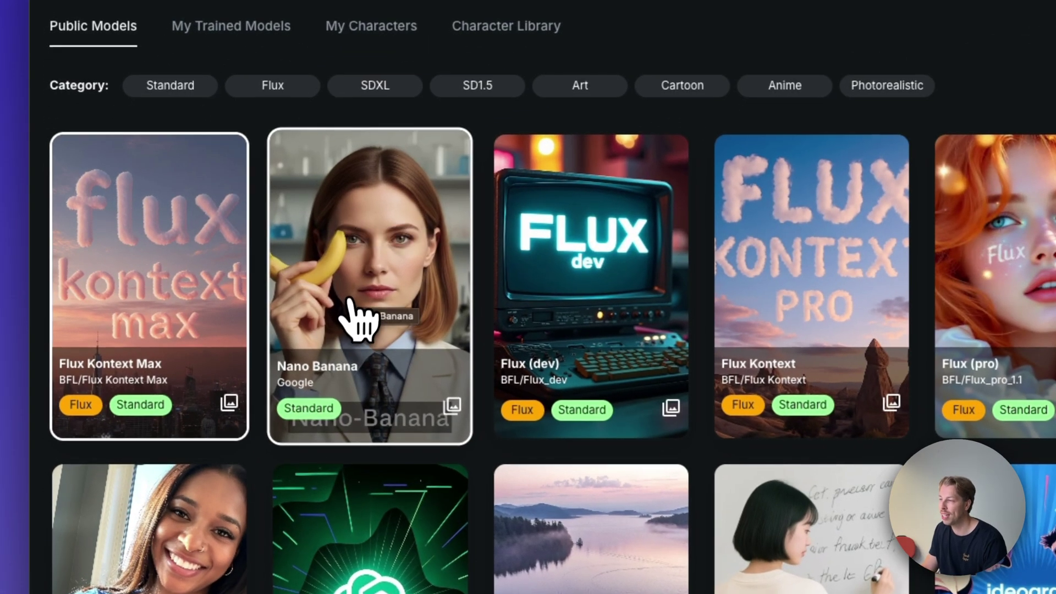
pyautogui.click(360, 314)
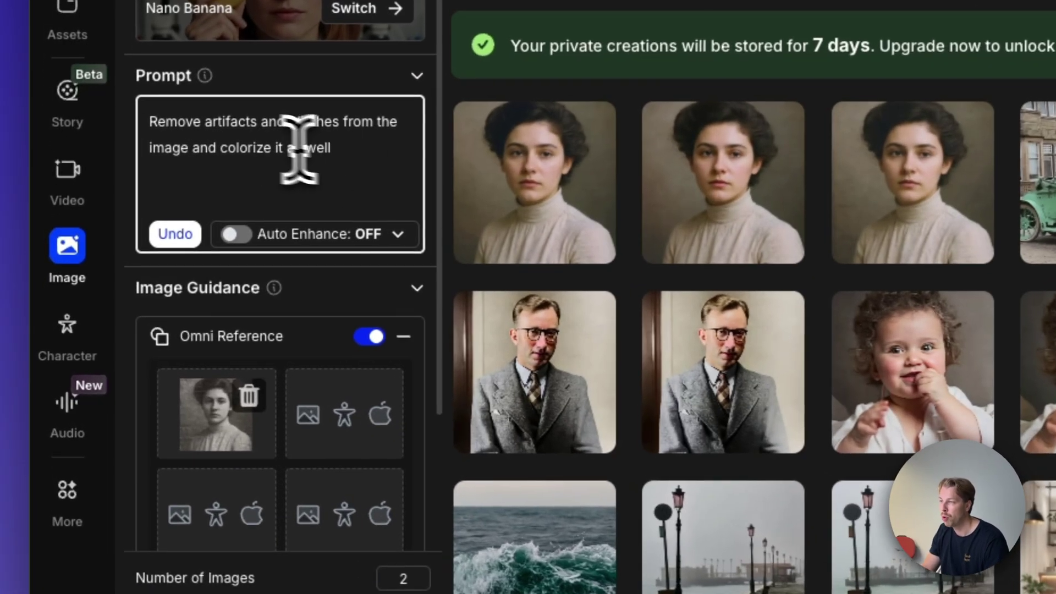
# Generate two restorations from 'Remove artifacts and glitches from the image and colorize it as well'.
pyautogui.doubleClick(300, 121)
pyautogui.moveTo(331, 147); pyautogui.dragTo(137, 122)
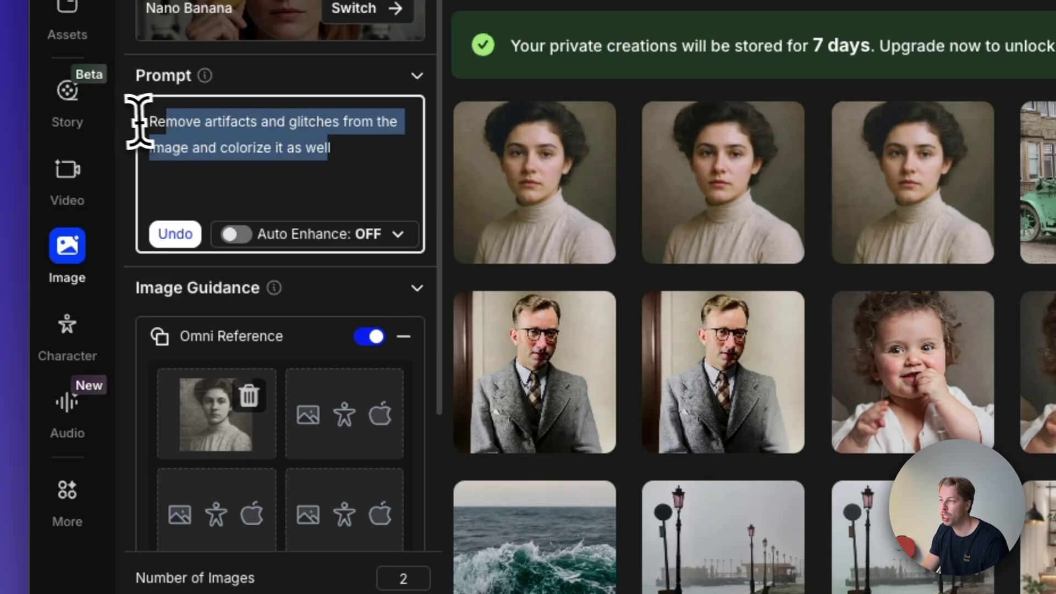
pyautogui.click(346, 155)
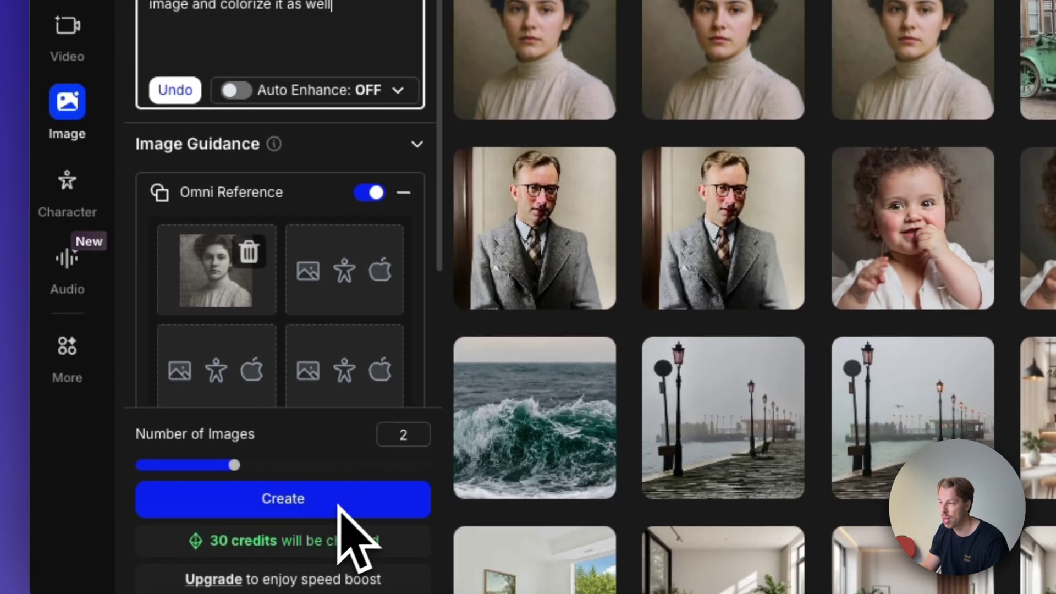
pyautogui.click(328, 501)
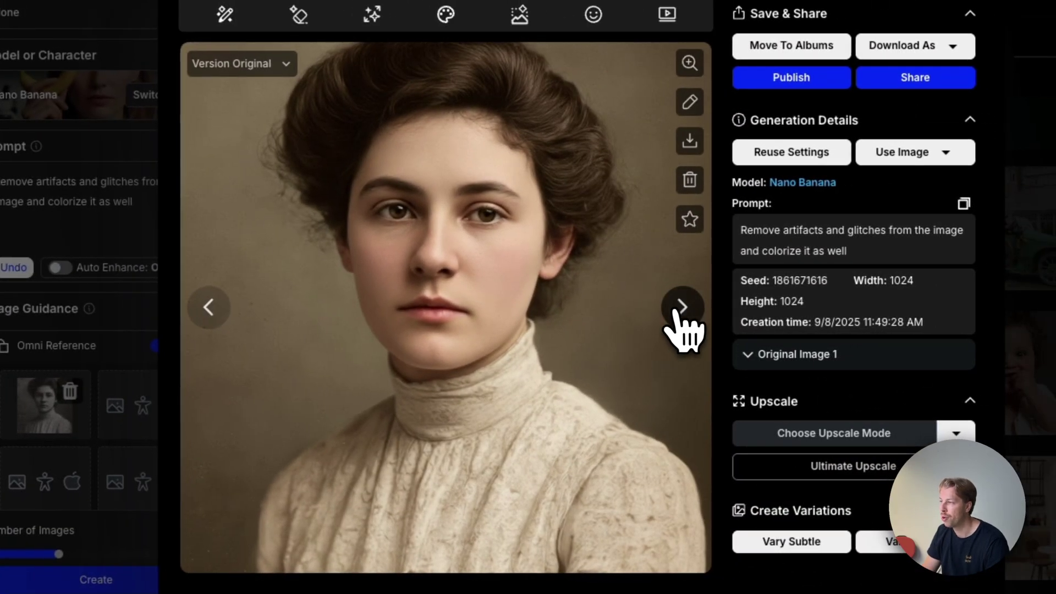
# Flip between the Flux Kontext Max and Nano Banana portrait results, then open the model library.
pyautogui.click(682, 306)
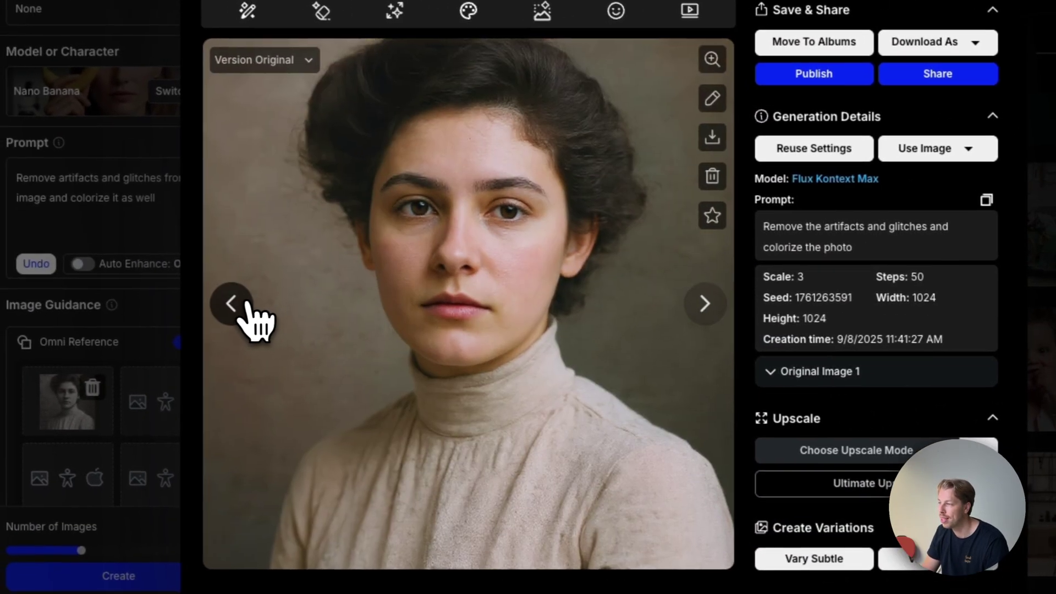
pyautogui.click(217, 305)
pyautogui.click(673, 308)
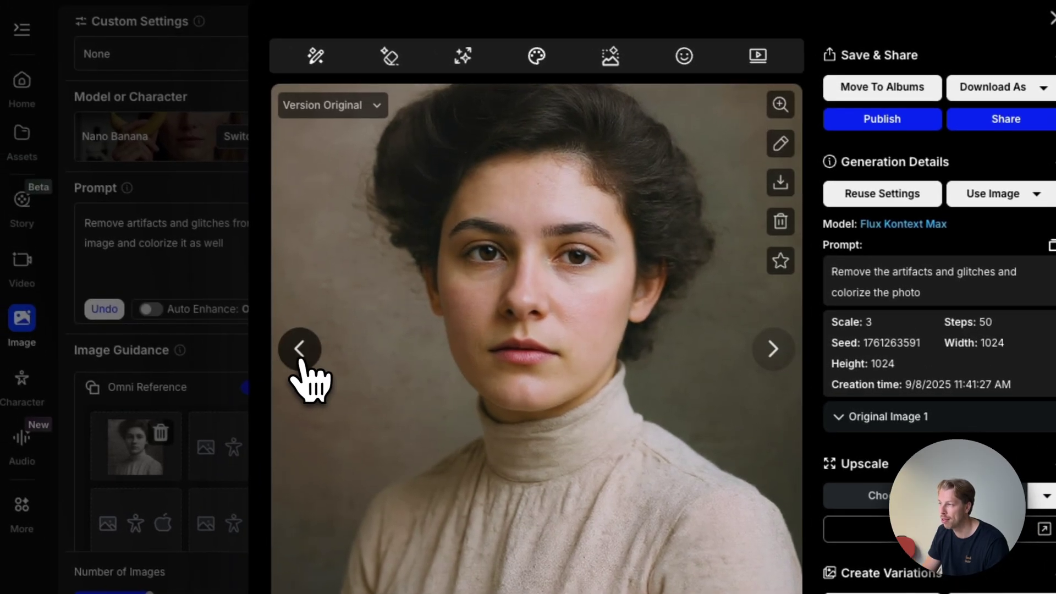
pyautogui.click(234, 314)
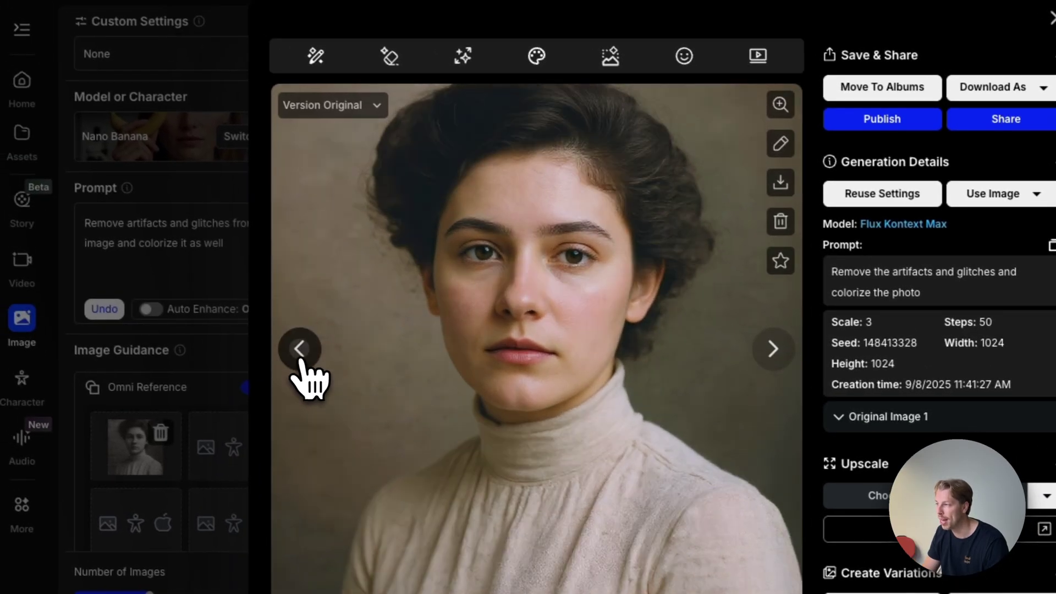
pyautogui.click(299, 352)
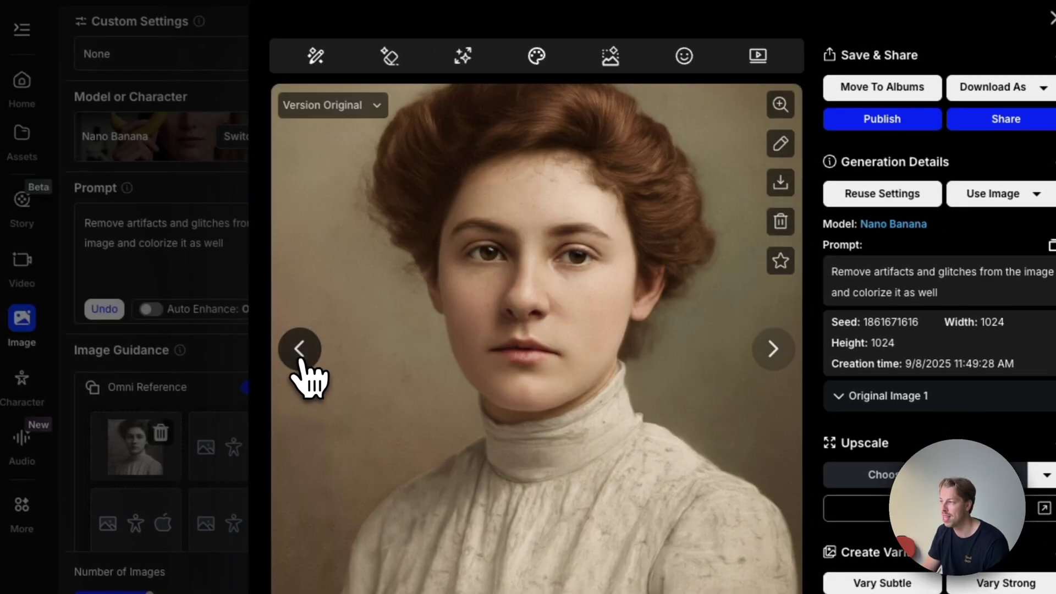
pyautogui.click(300, 352)
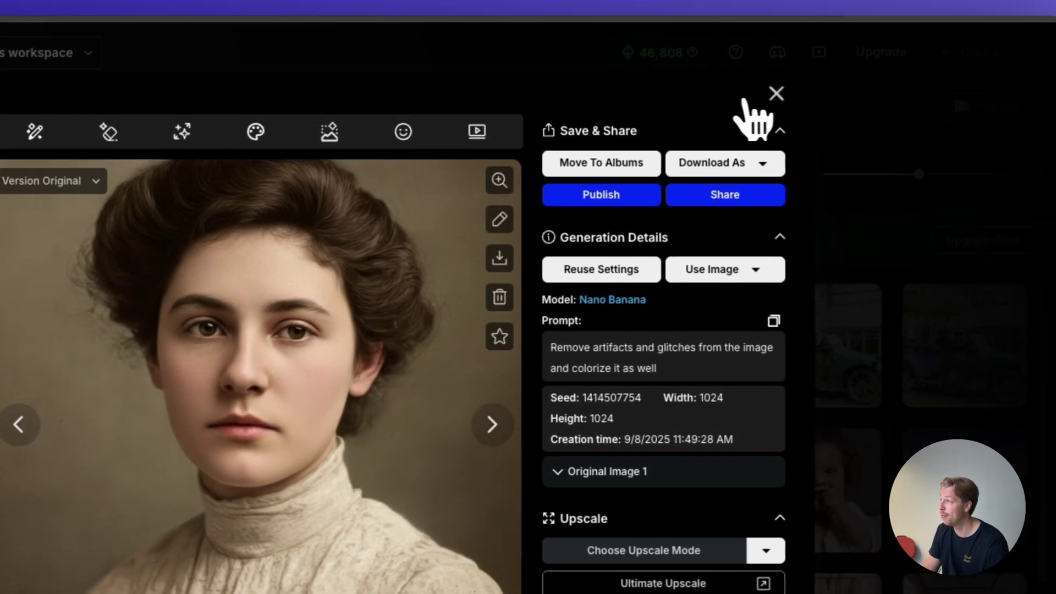
pyautogui.click(1052, 18)
pyautogui.click(160, 189)
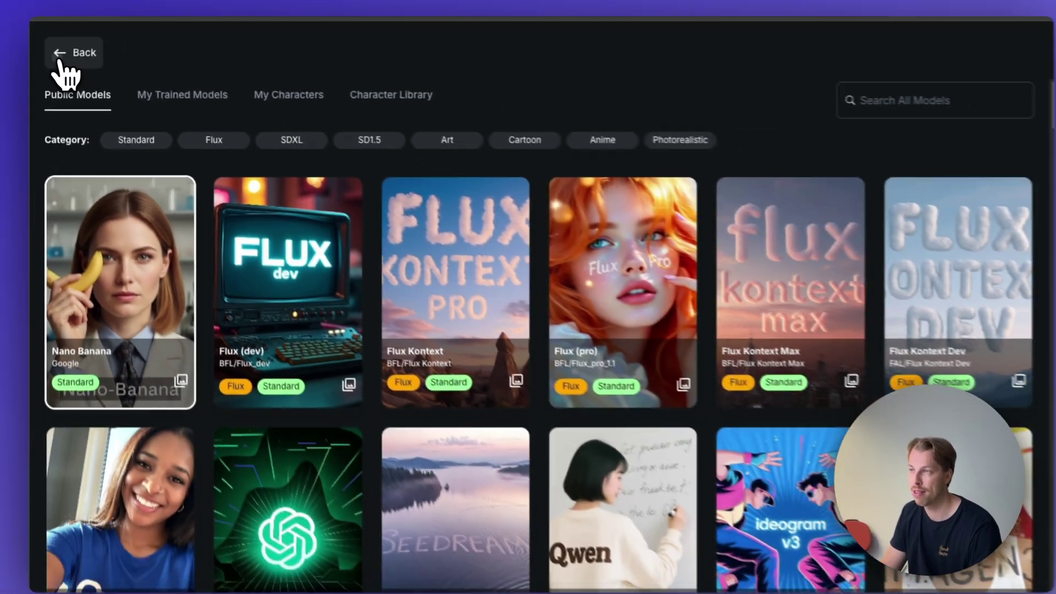
# Close the model library and photo preview, then drop old image 2.jpg into Omni Reference.
pyautogui.click(61, 62)
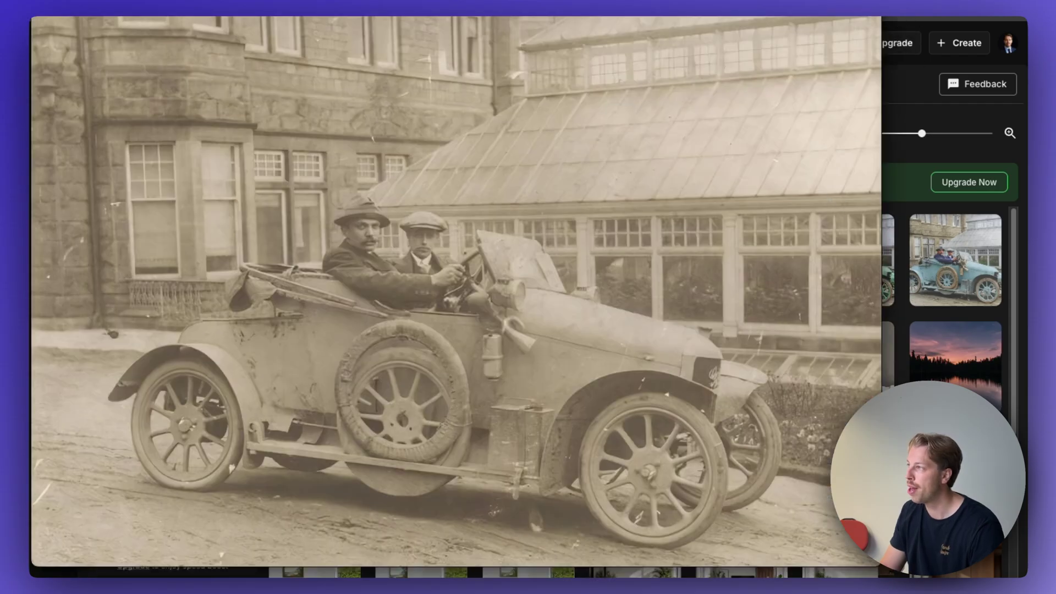
pyautogui.moveTo(880, 18); pyautogui.dragTo(715, 24)
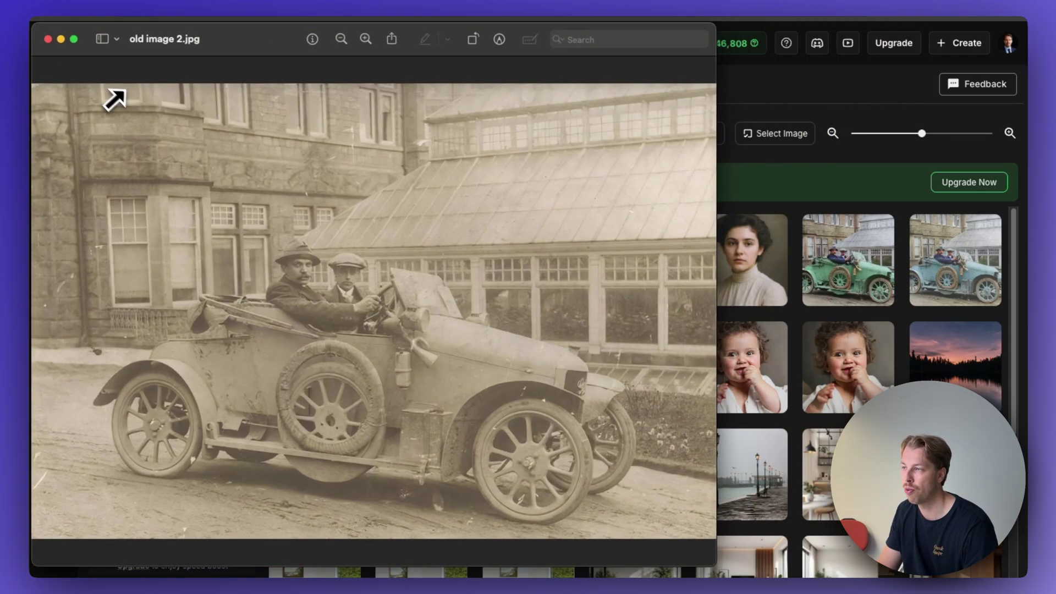
pyautogui.click(48, 39)
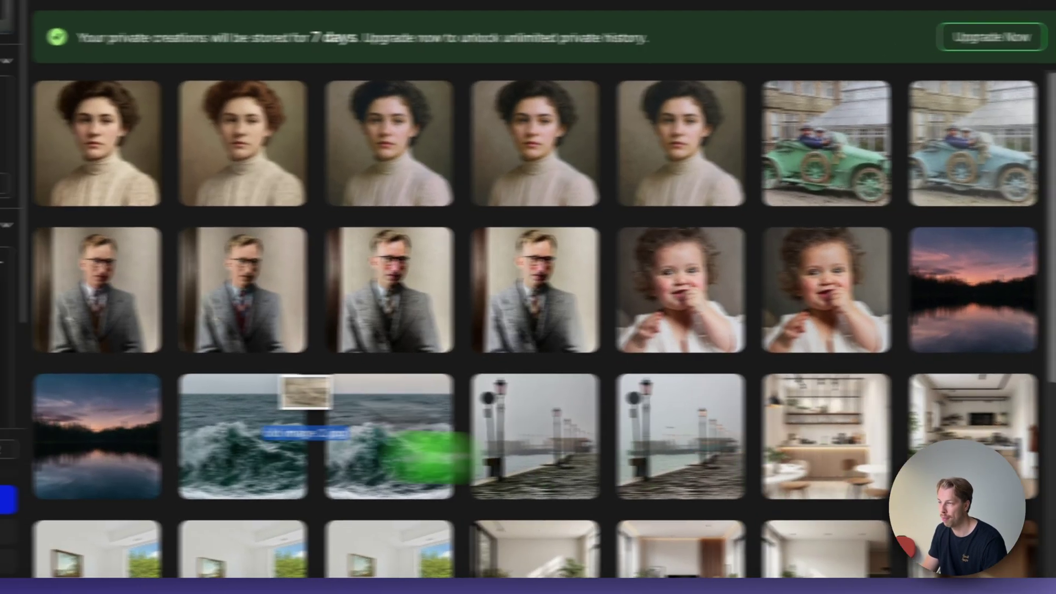
pyautogui.moveTo(413, 440); pyautogui.dragTo(237, 379)
# Keep the existing prompt and generate two Nano Banana restorations of the car photo.
pyautogui.moveTo(275, 185); pyautogui.dragTo(110, 167)
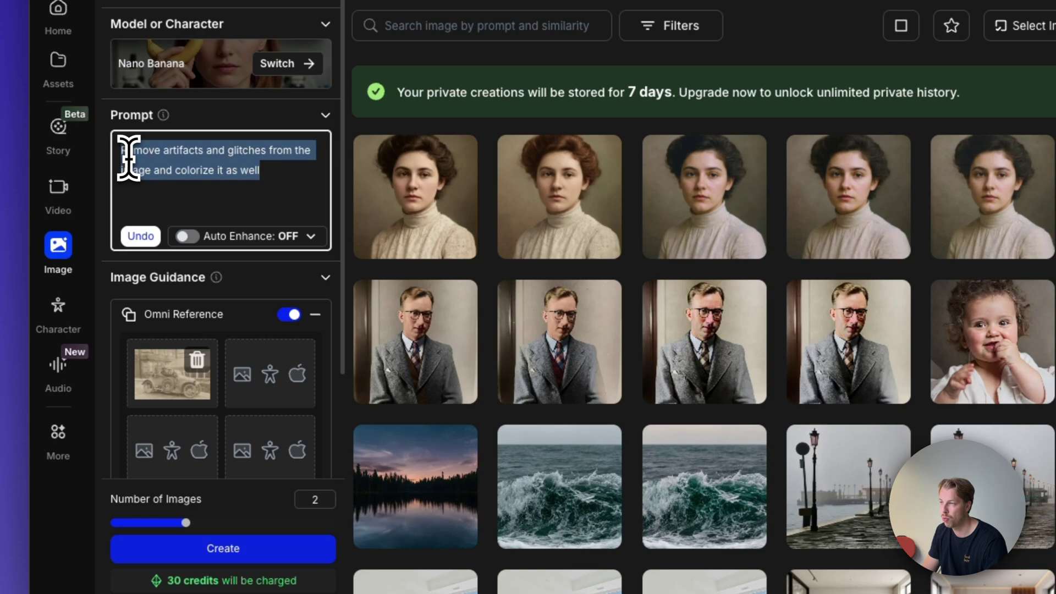
pyautogui.click(128, 169)
pyautogui.click(231, 533)
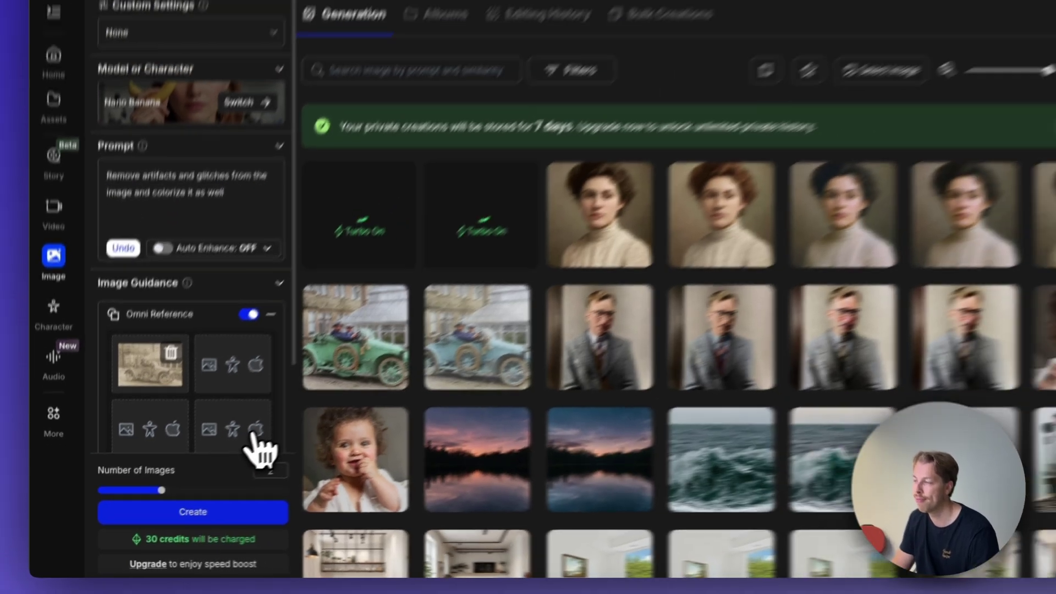
# Toggle between the two green-car restorations in the viewer, then close it.
pyautogui.click(446, 138)
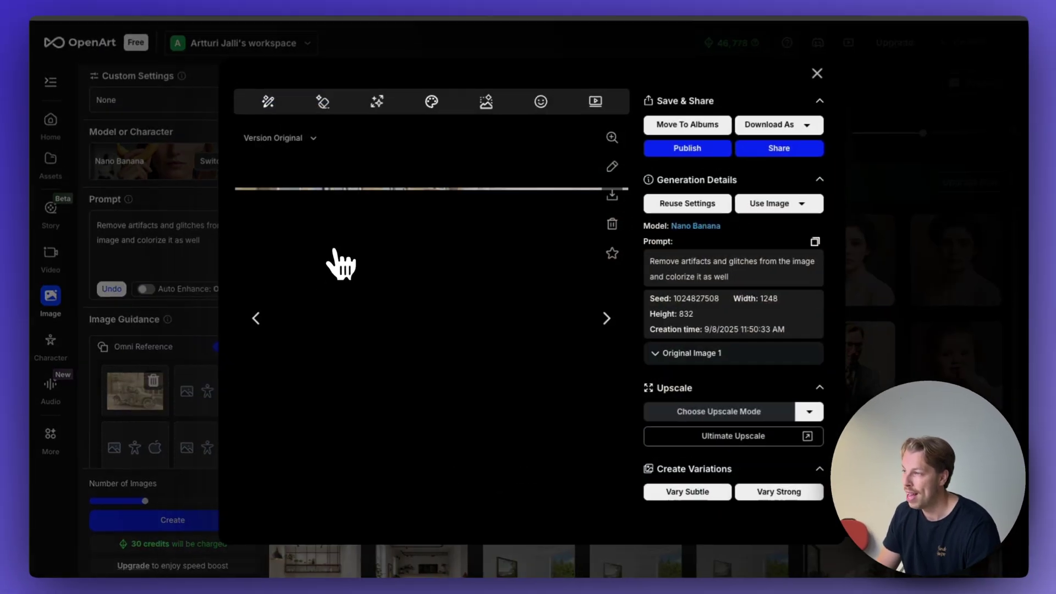
pyautogui.click(599, 320)
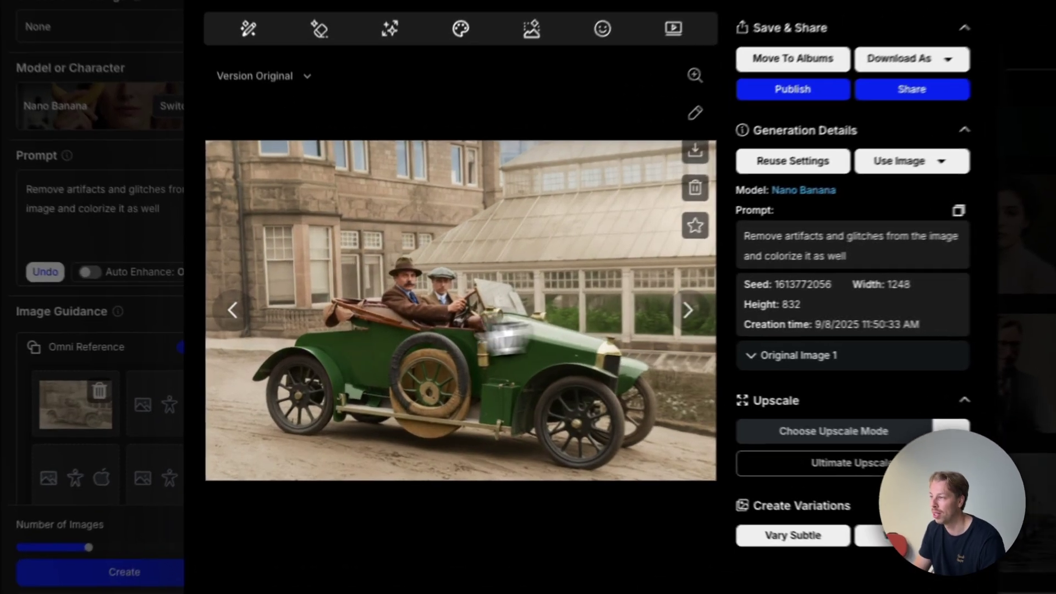
pyautogui.click(255, 318)
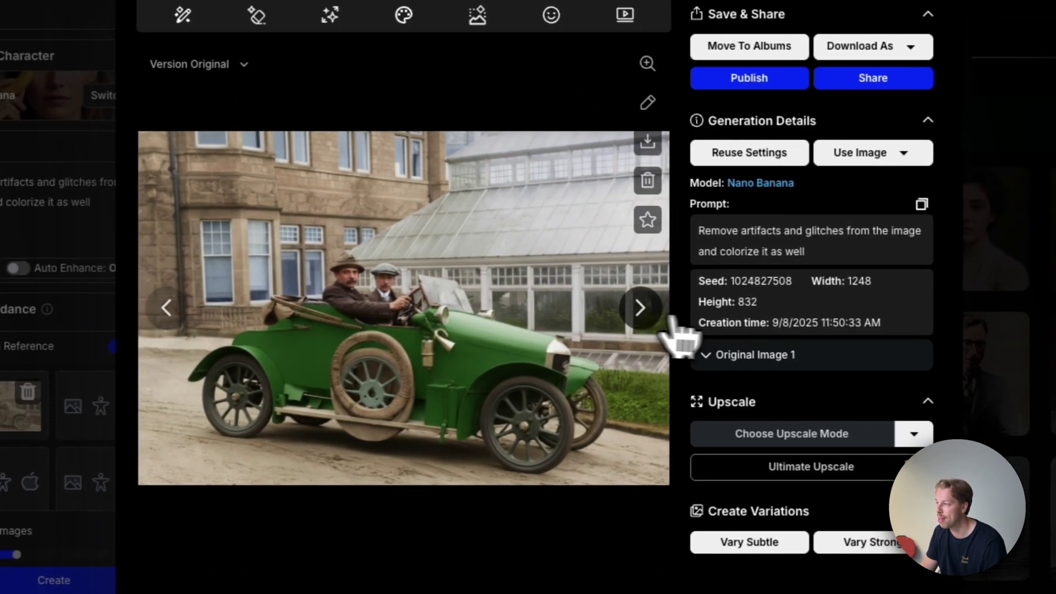
pyautogui.click(639, 309)
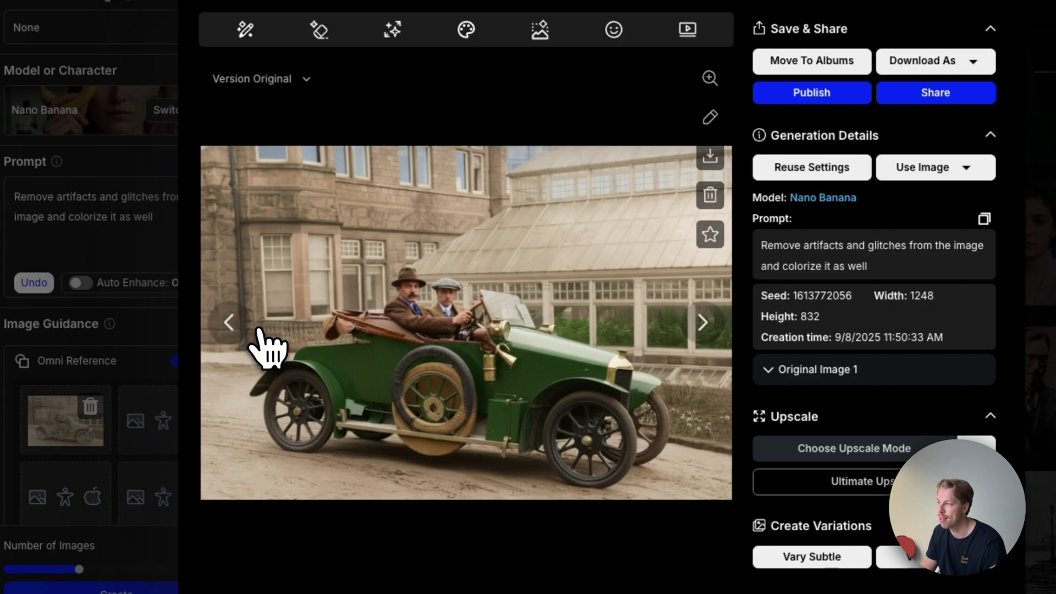
pyautogui.click(230, 323)
pyautogui.click(707, 324)
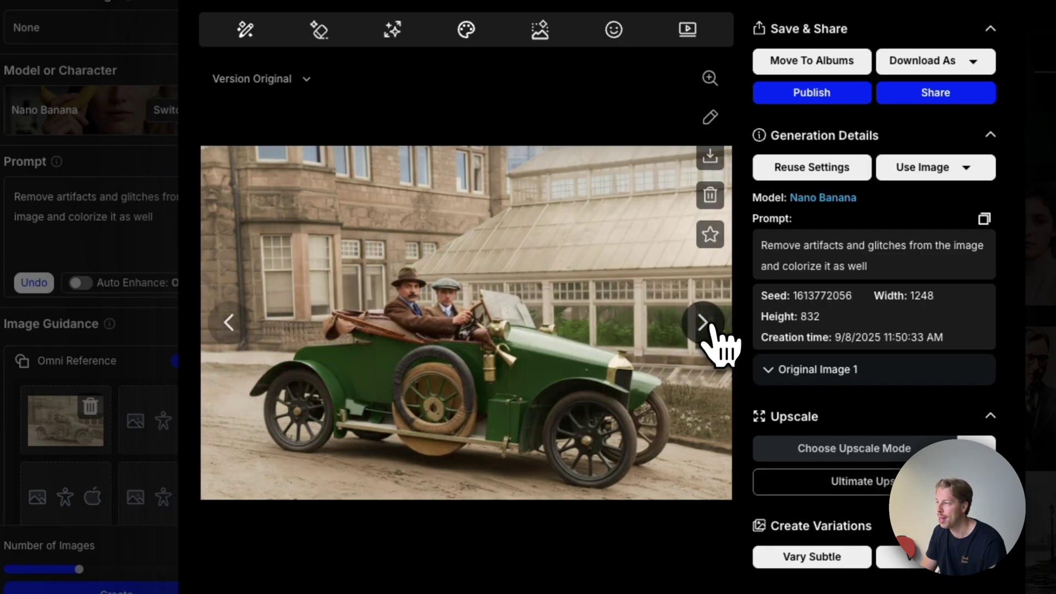
pyautogui.click(231, 323)
pyautogui.click(705, 323)
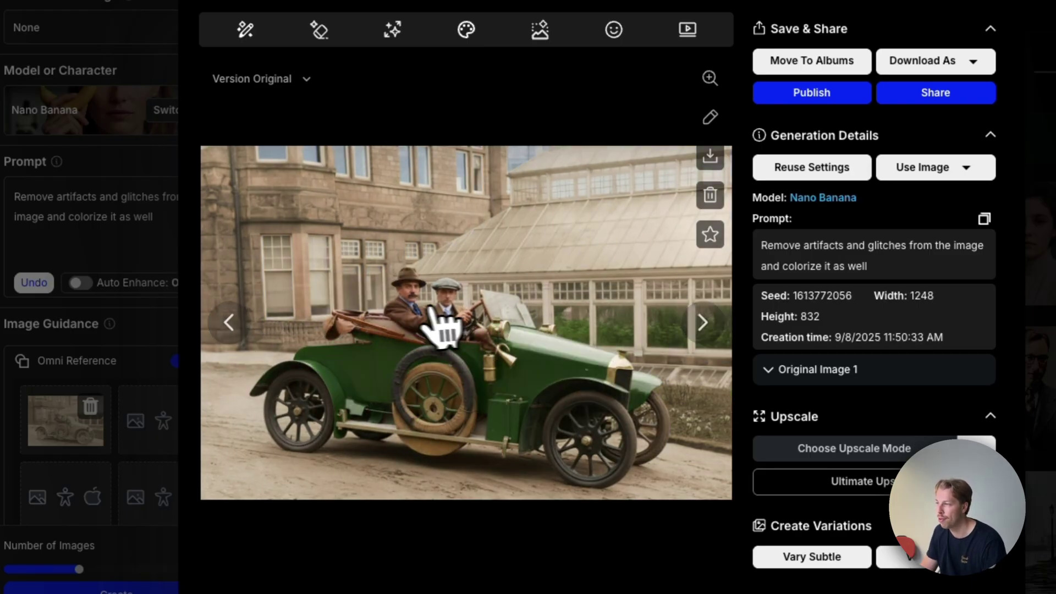
pyautogui.click(238, 324)
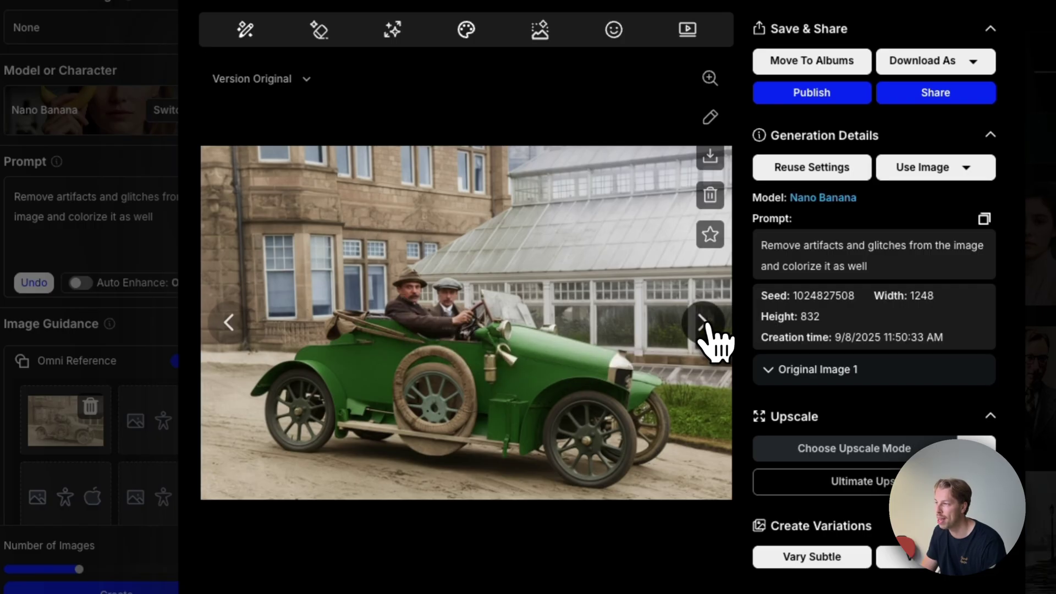
pyautogui.click(702, 324)
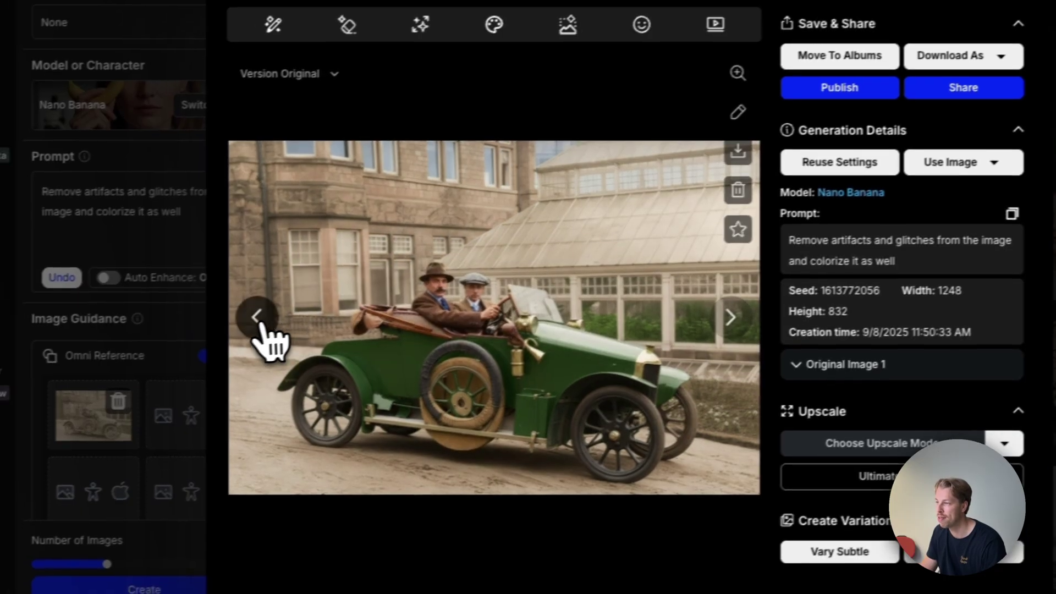
pyautogui.click(258, 323)
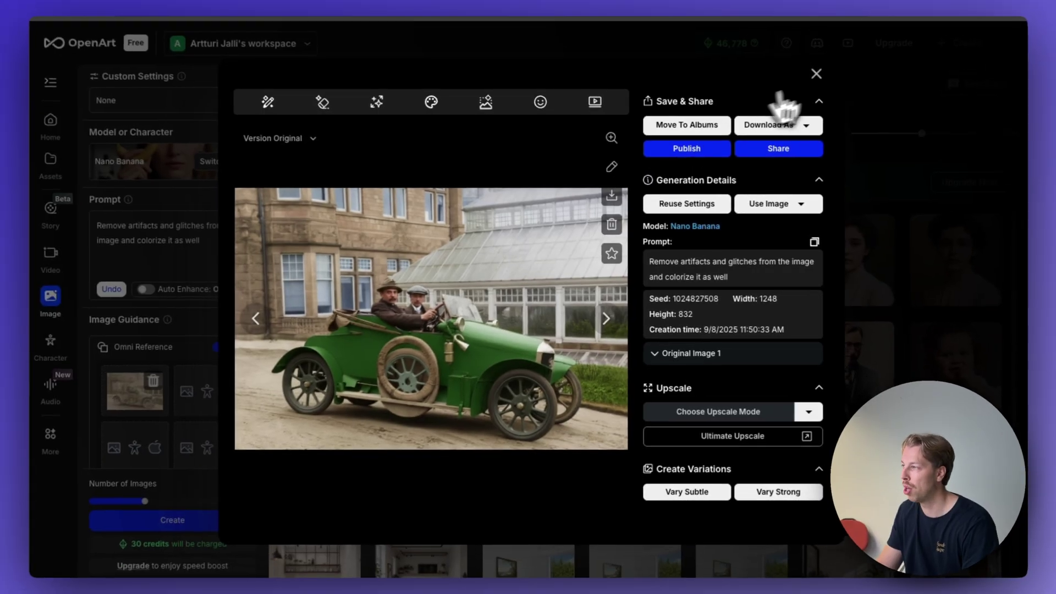
pyautogui.click(902, 10)
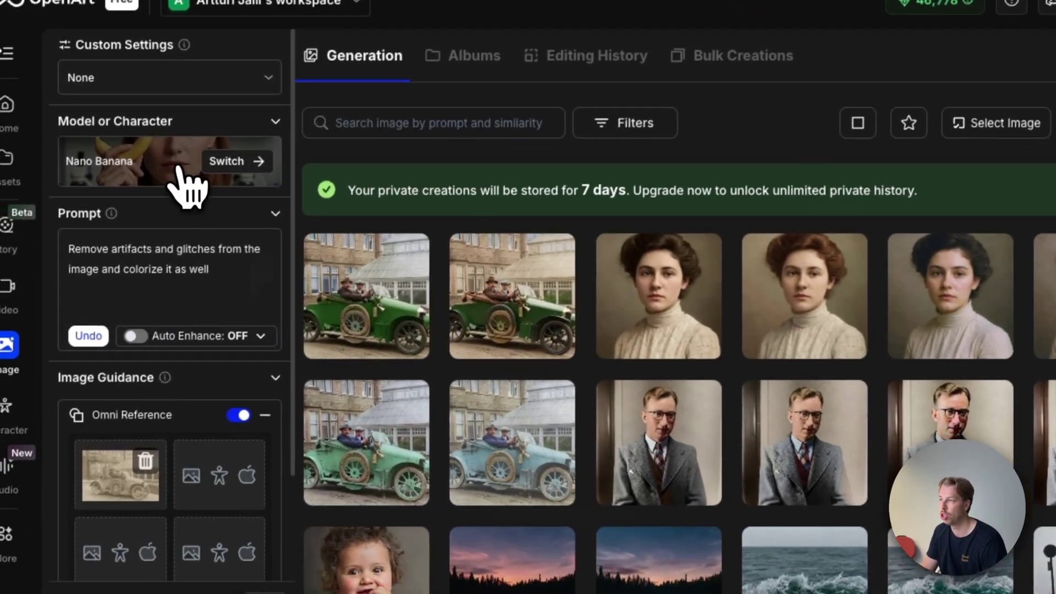
# Start two Flux Kontext Max car restorations for 20 credits and open the subscription plans.
pyautogui.click(181, 193)
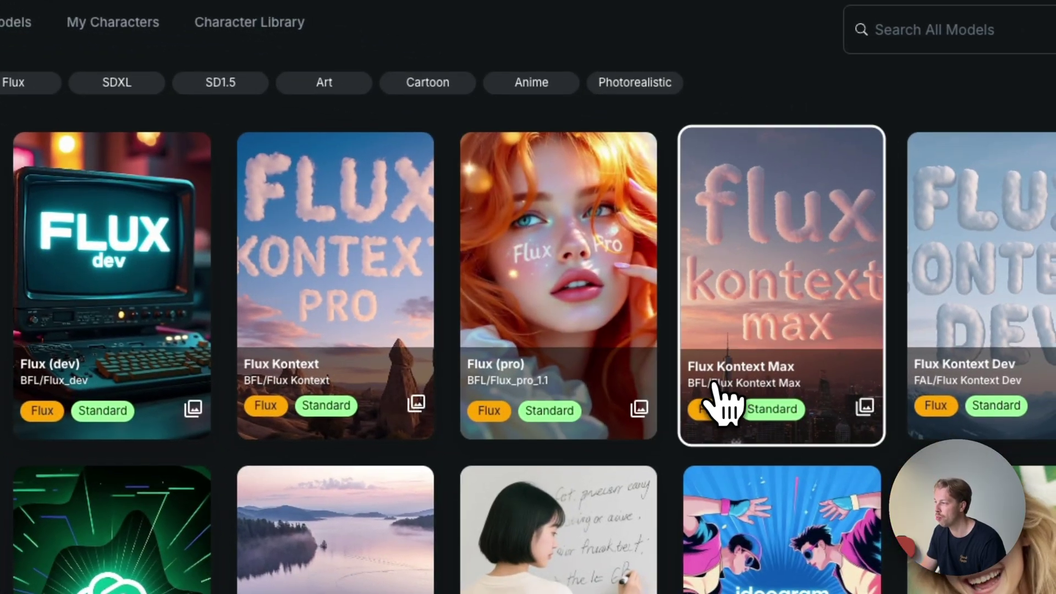
pyautogui.click(729, 391)
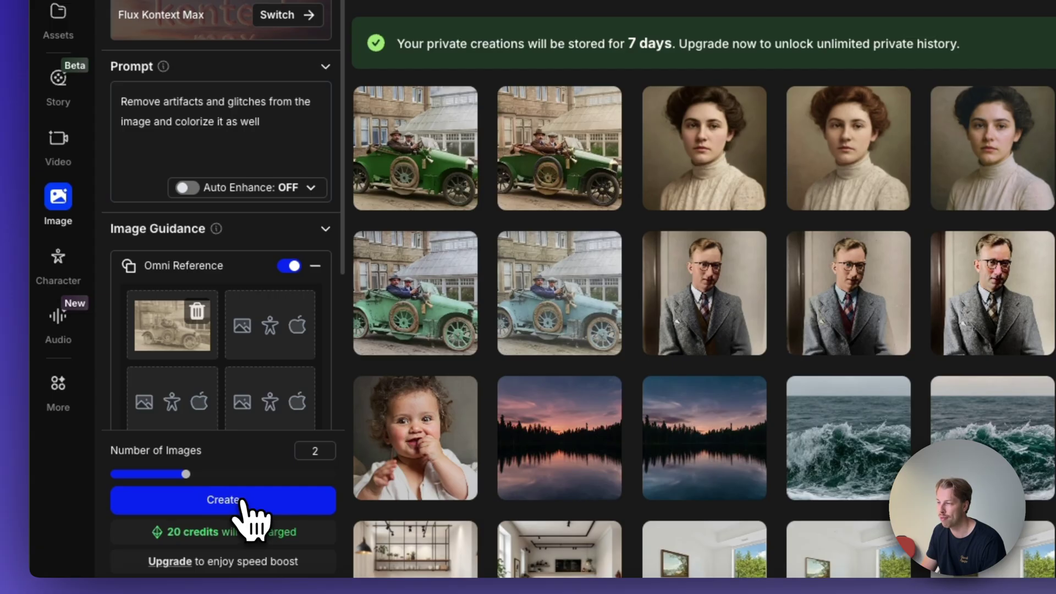
pyautogui.click(242, 501)
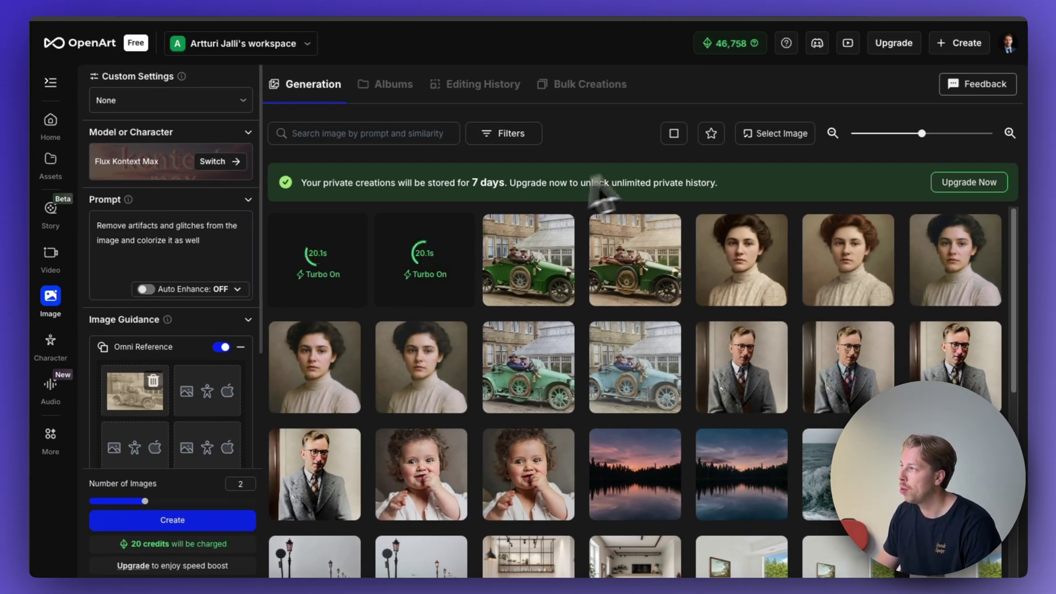
pyautogui.click(893, 42)
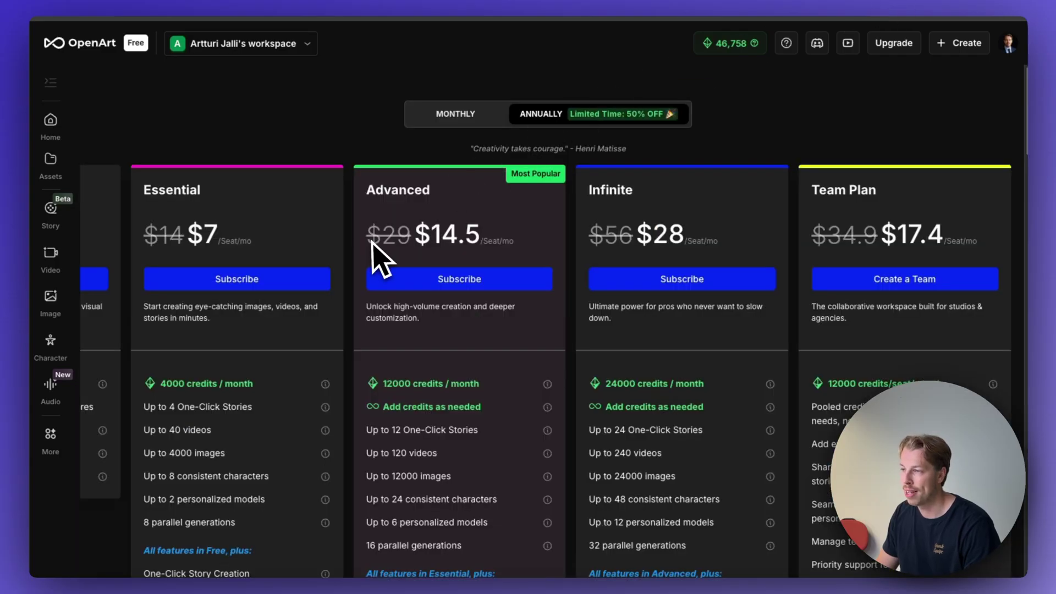
# Scroll past the Essential and Advanced plans and return to the Image generation gallery.
pyautogui.scroll(-1, 377, 255)
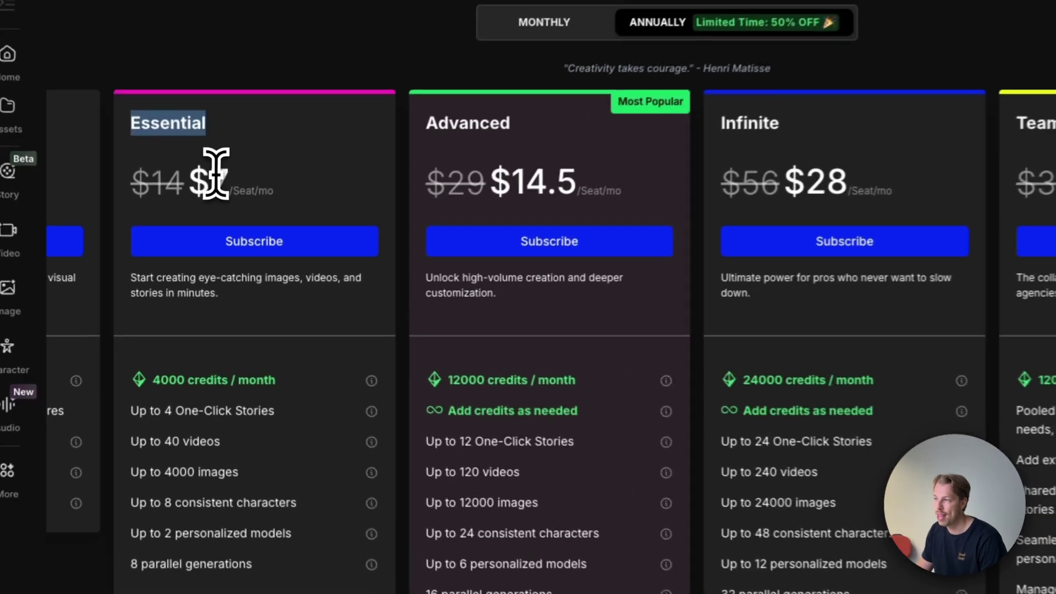
pyautogui.click(202, 210)
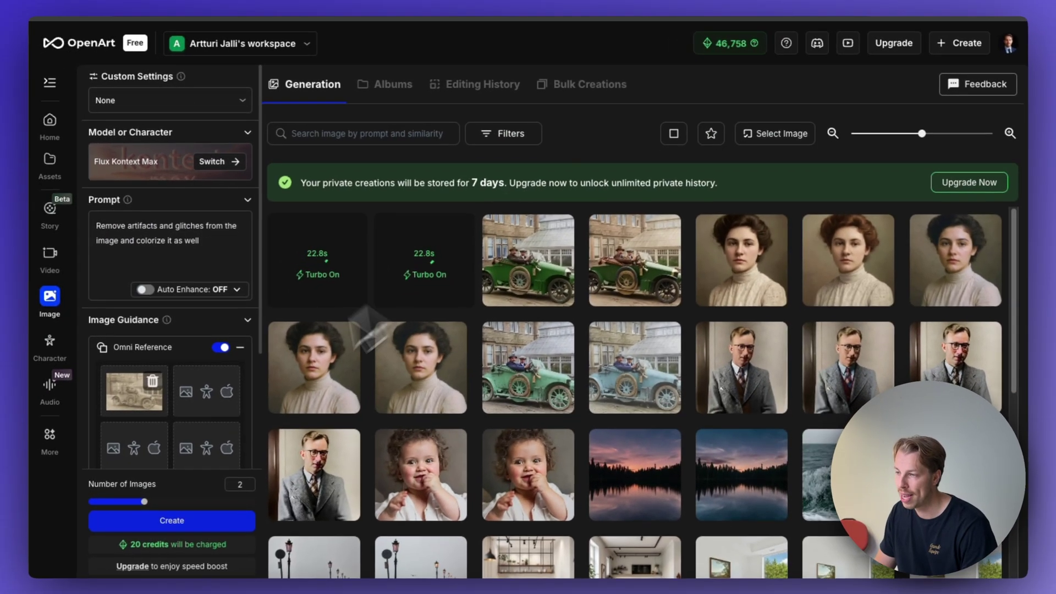
# Set Number of Images to 1 so each run costs 10 credits, then view the upgrade plans.
pyautogui.doubleClick(240, 484)
pyautogui.write('1')
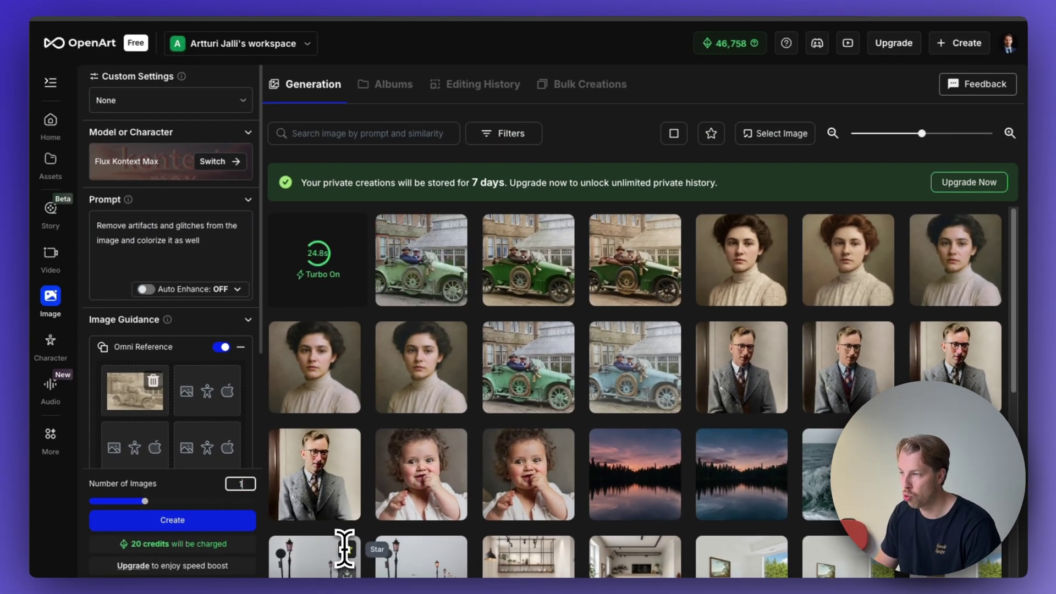
pyautogui.click(187, 476)
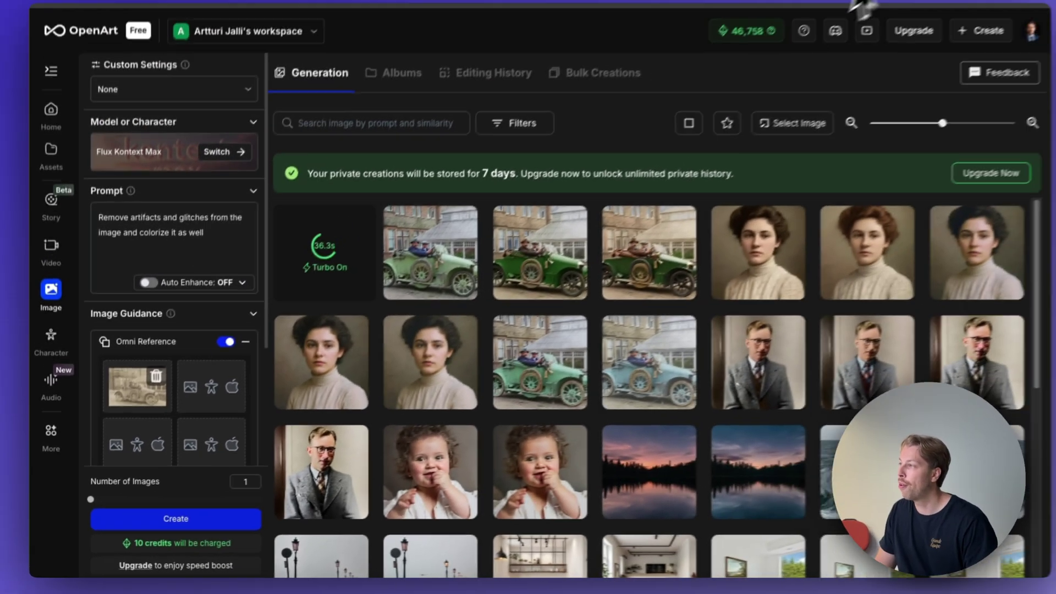
pyautogui.click(219, 523)
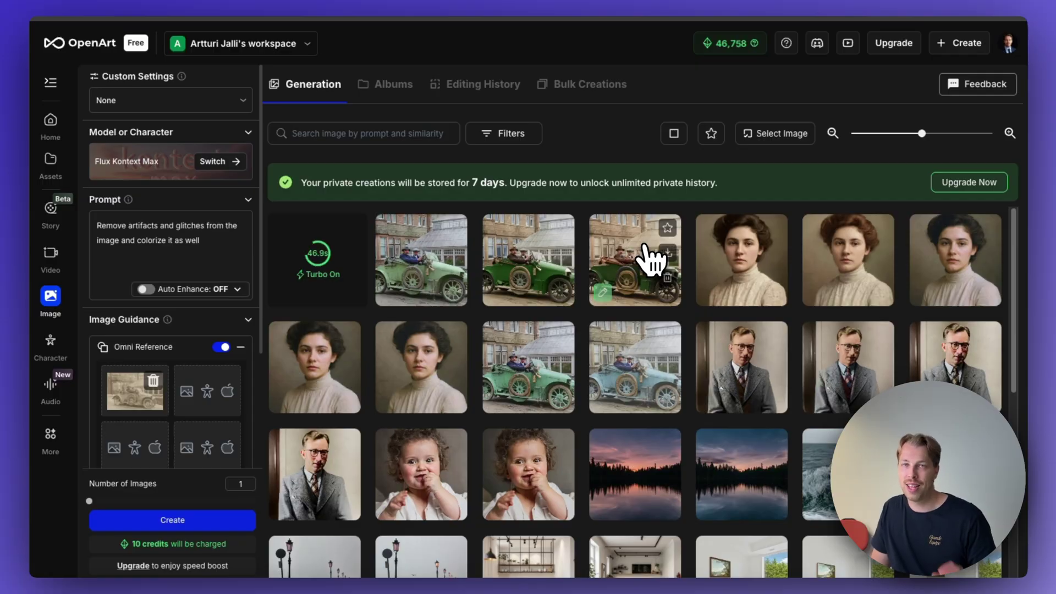
# View the red-haired woman's Nano Banana portrait beside its Flux Kontext Max version, then close the viewer.
pyautogui.click(824, 278)
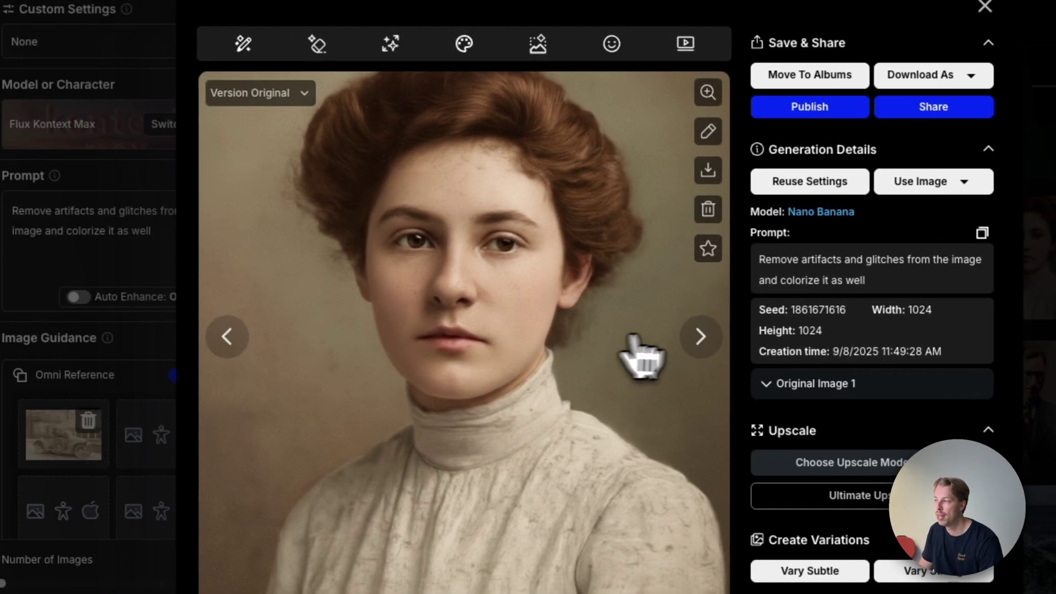
pyautogui.click(549, 330)
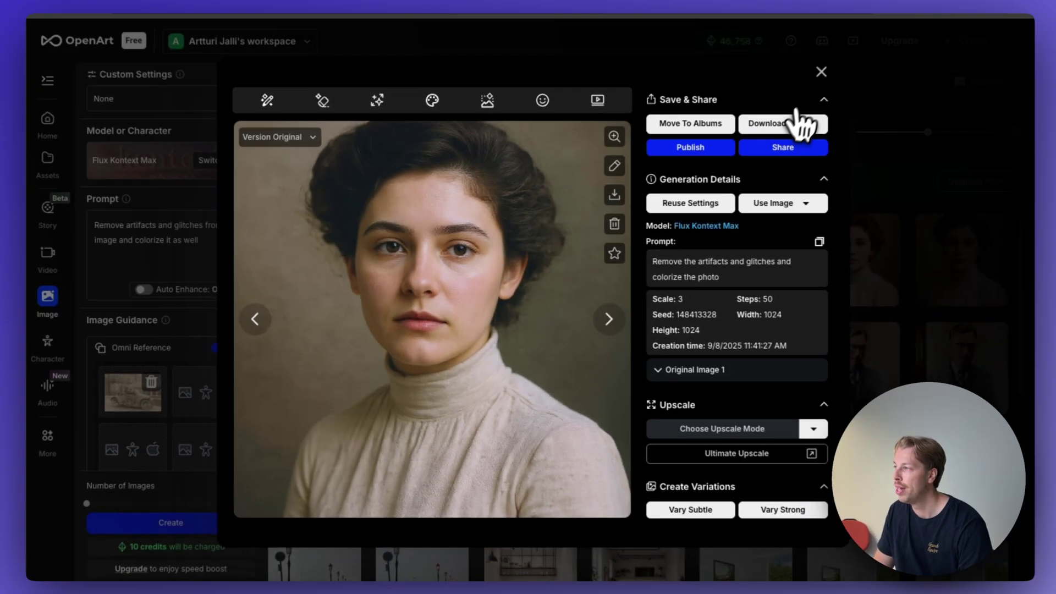
pyautogui.click(821, 71)
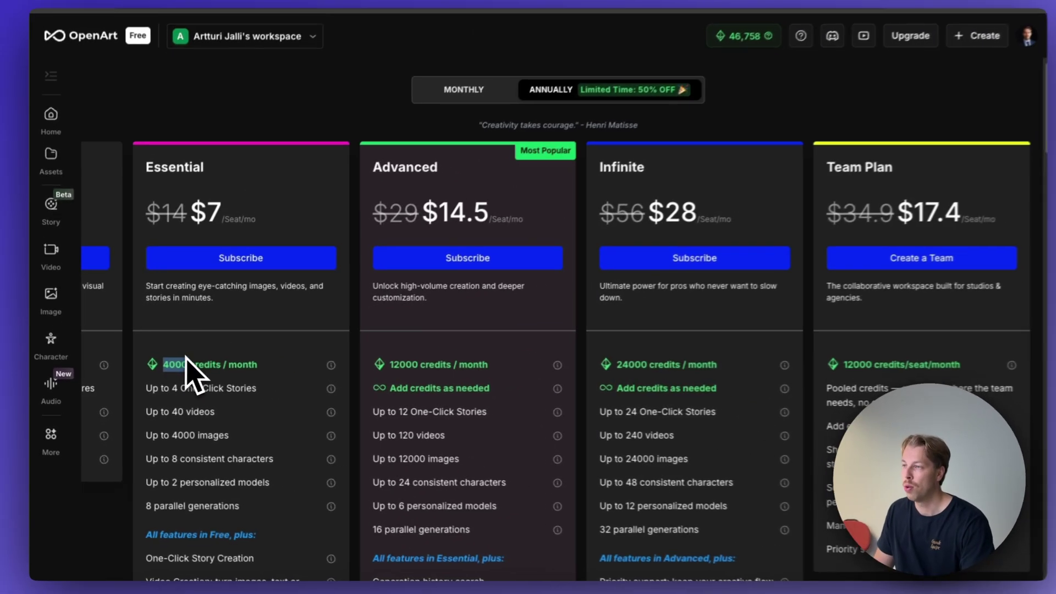
# Leave the pricing page and open the newest Flux Kontext Max green car colorization at 1248×832.
pyautogui.click(263, 147)
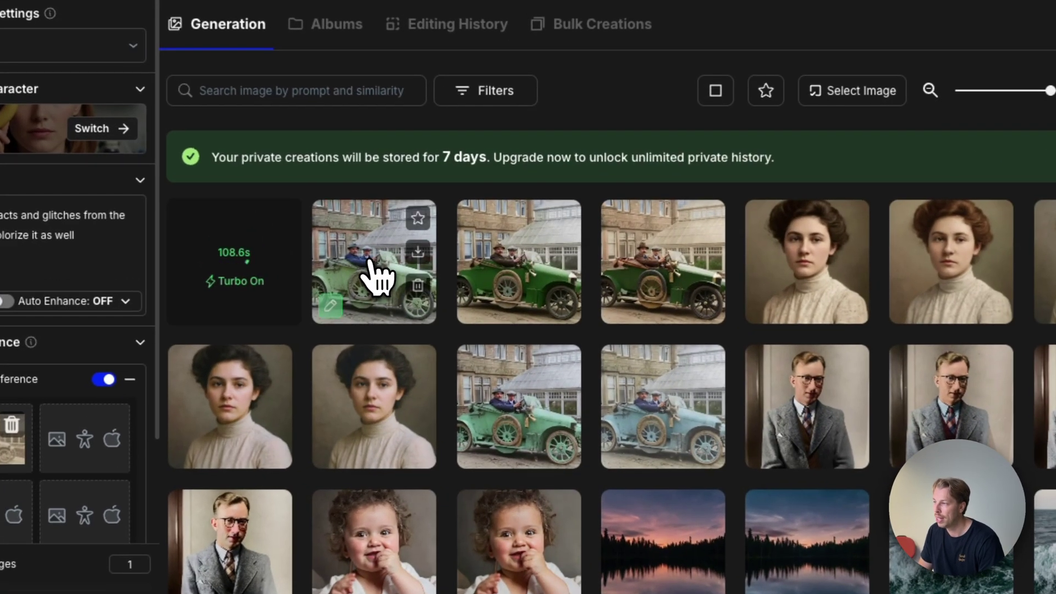
pyautogui.click(414, 272)
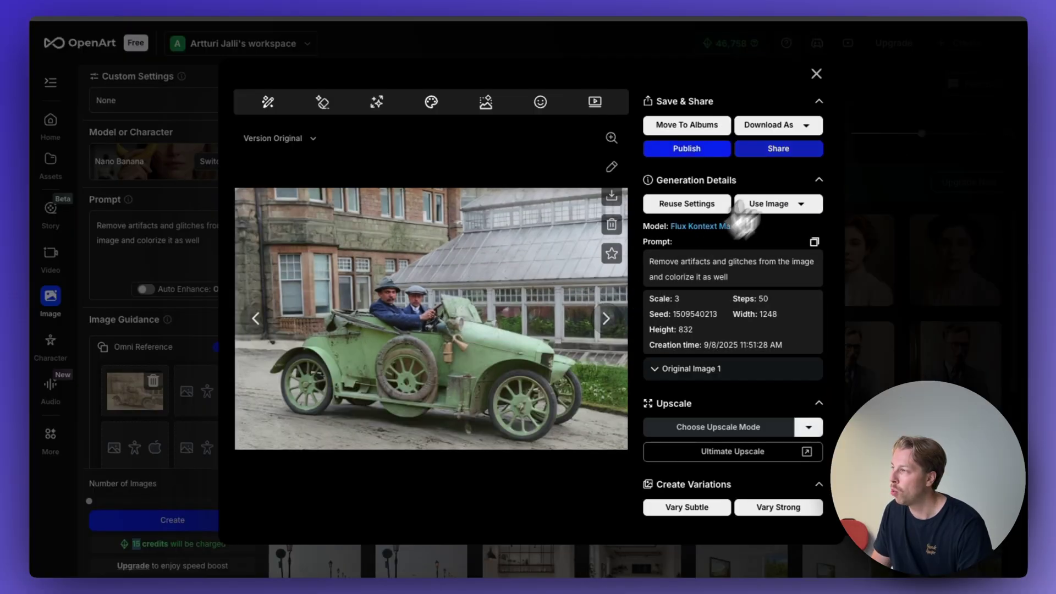
pyautogui.click(816, 74)
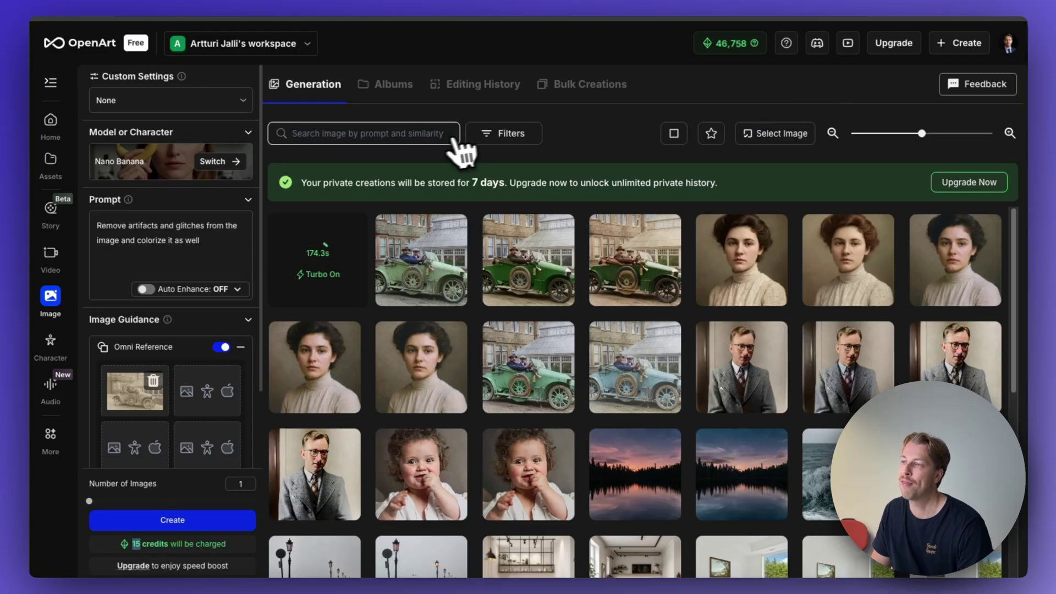
pyautogui.click(152, 171)
pyautogui.scroll(-3, 311, 304)
pyautogui.scroll(-20, 301, 288)
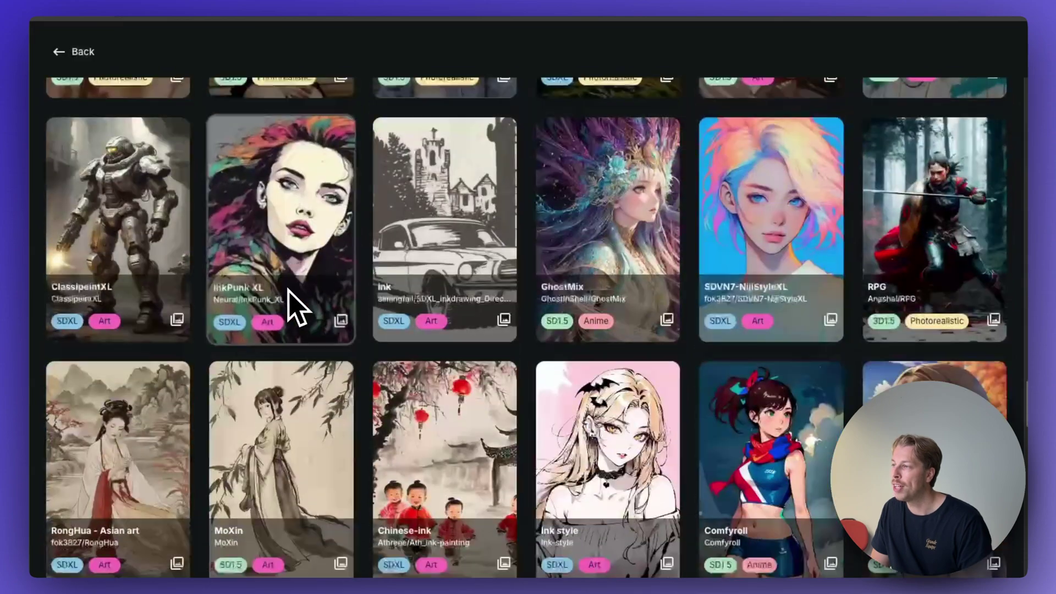
pyautogui.scroll(-15, 297, 310)
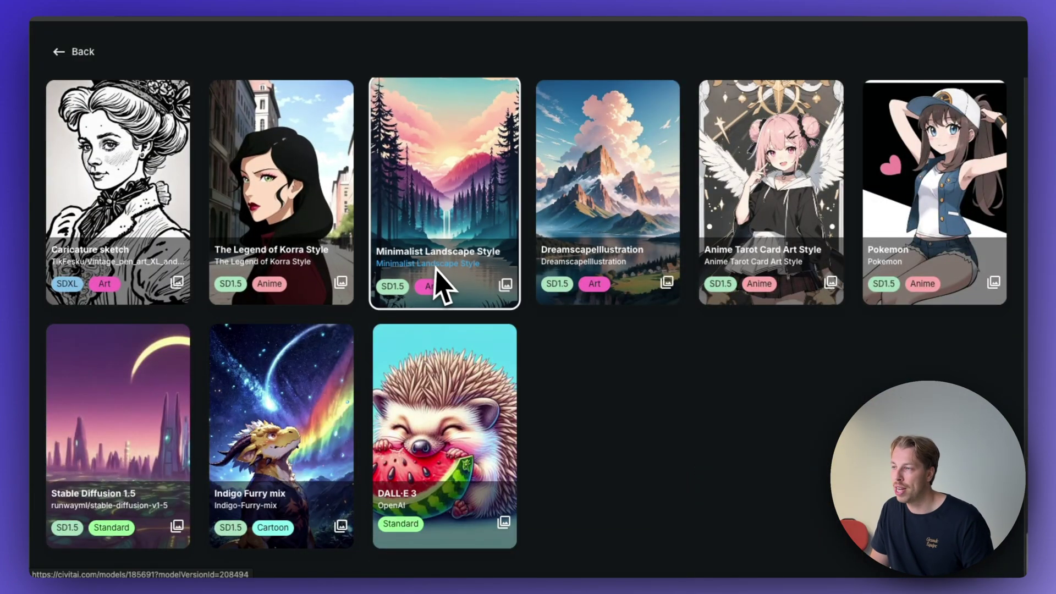
pyautogui.scroll(10, 437, 370)
pyautogui.scroll(5, 437, 370)
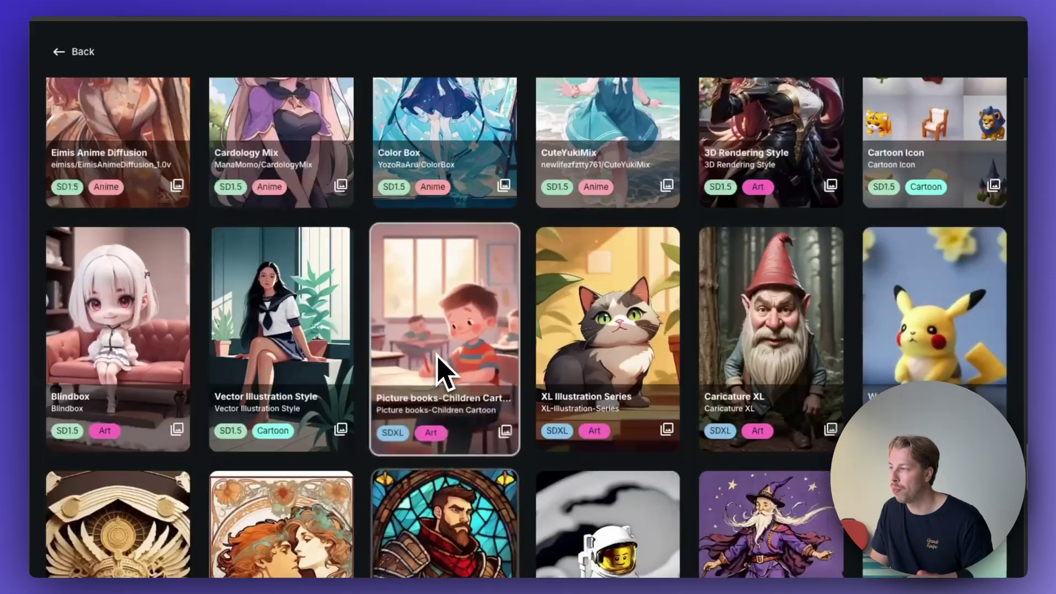
pyautogui.click(70, 55)
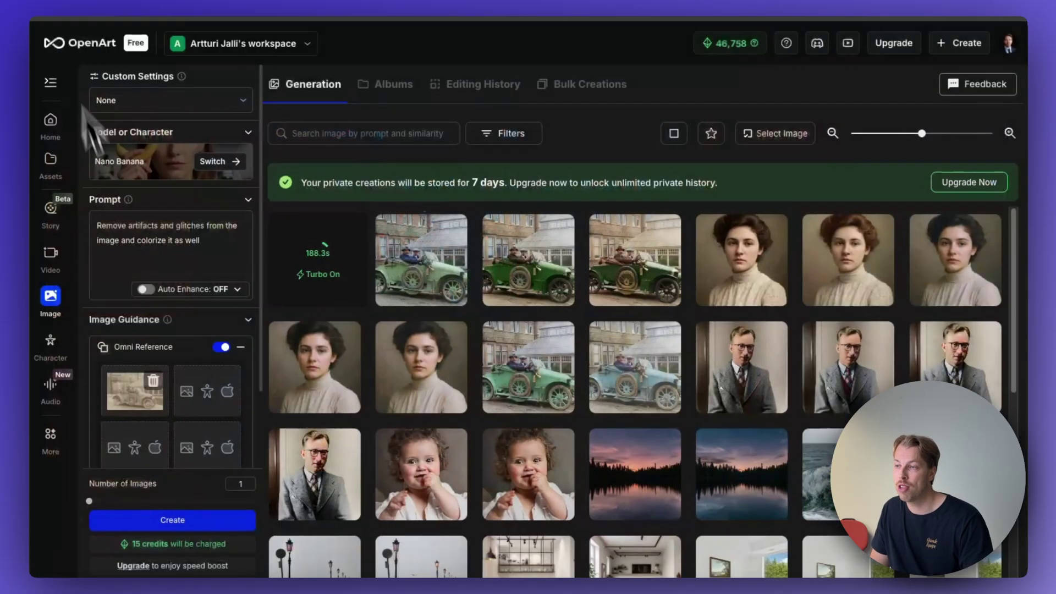
# Switch to Image to Video and browse the video models, keeping Seedance 1.0 selected.
pyautogui.click(58, 261)
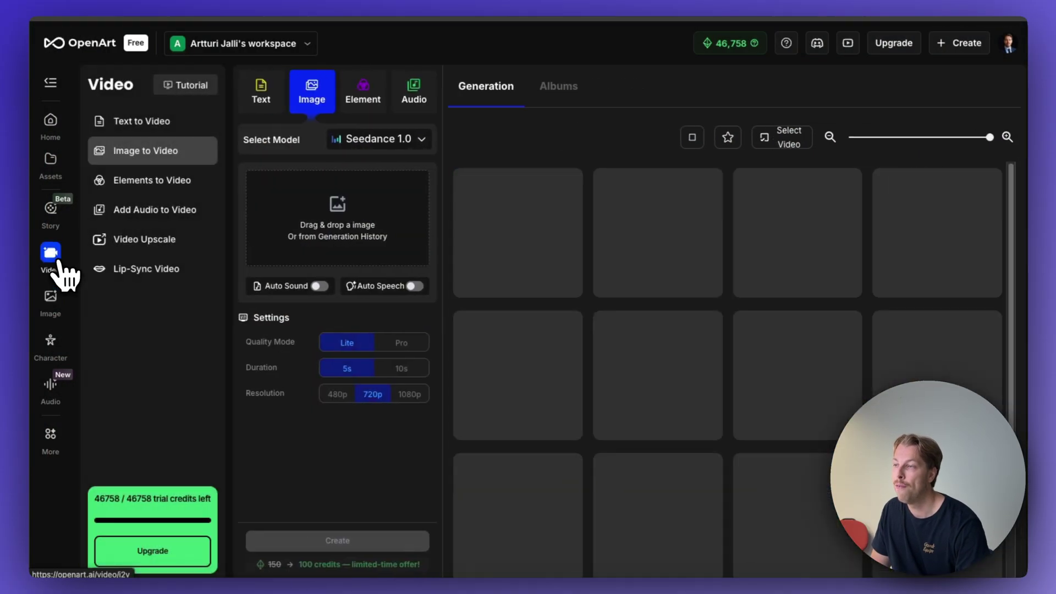
pyautogui.click(405, 144)
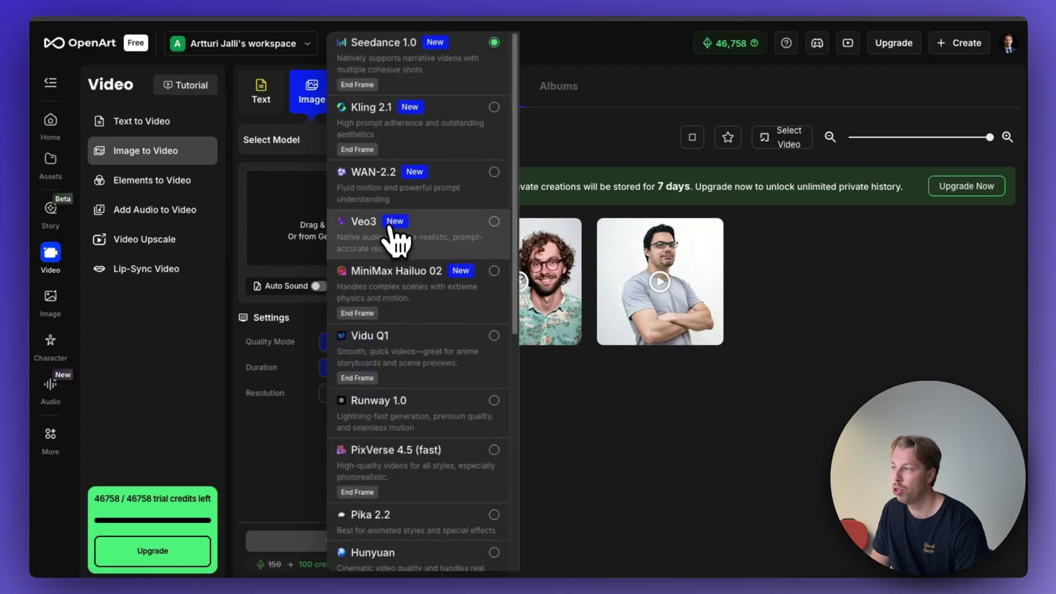
pyautogui.scroll(-10, 396, 241)
pyautogui.scroll(10, 418, 472)
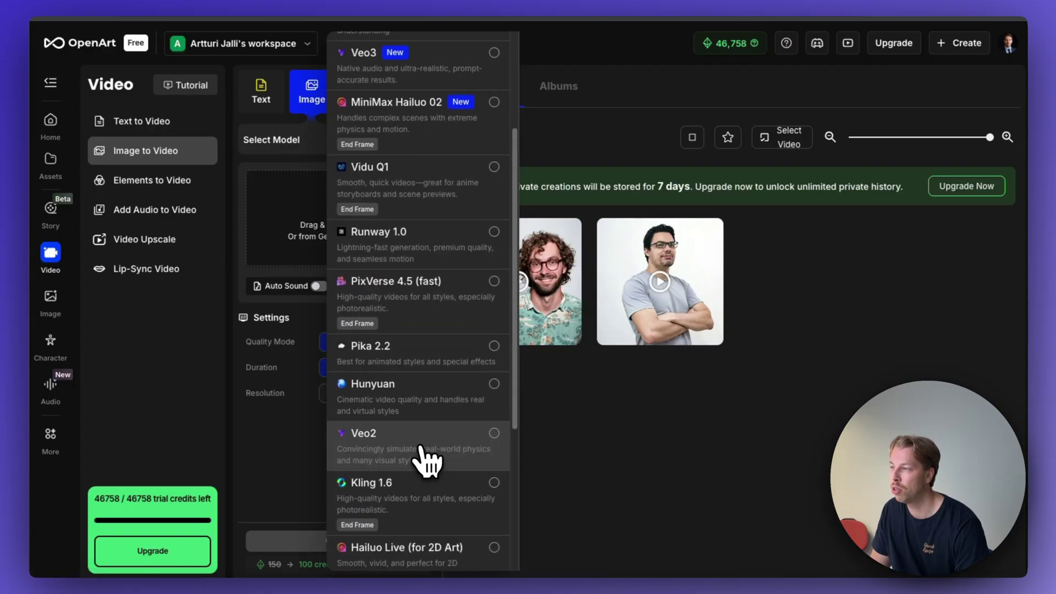
pyautogui.click(657, 470)
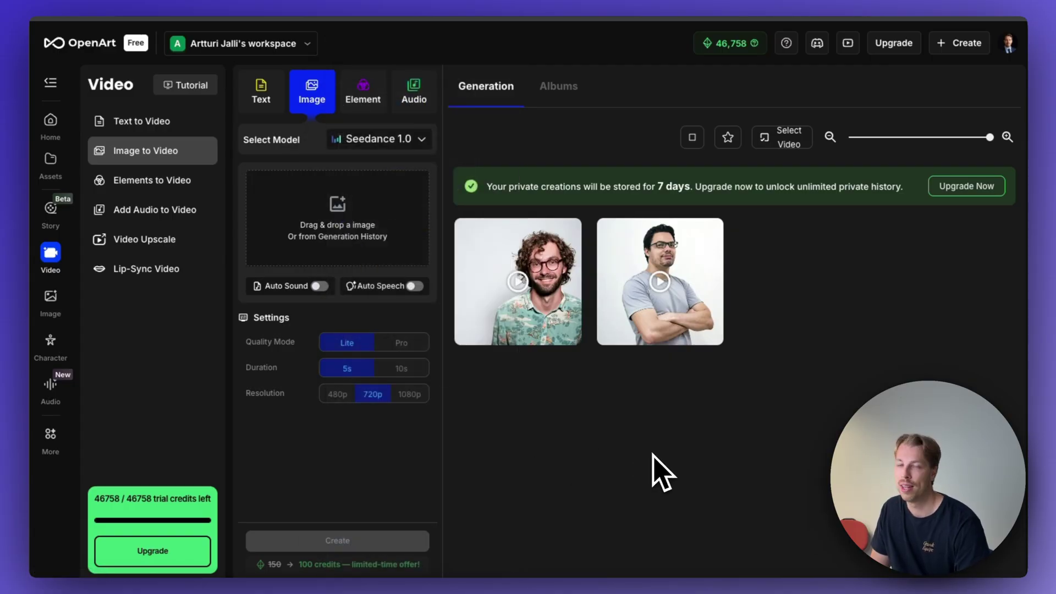